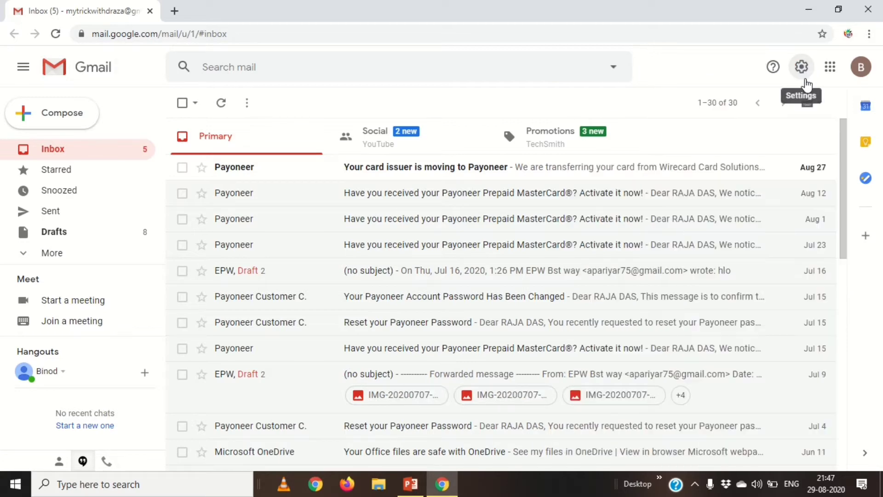
- Open Gmail's full settings page from the quick settings panel
click(802, 68)
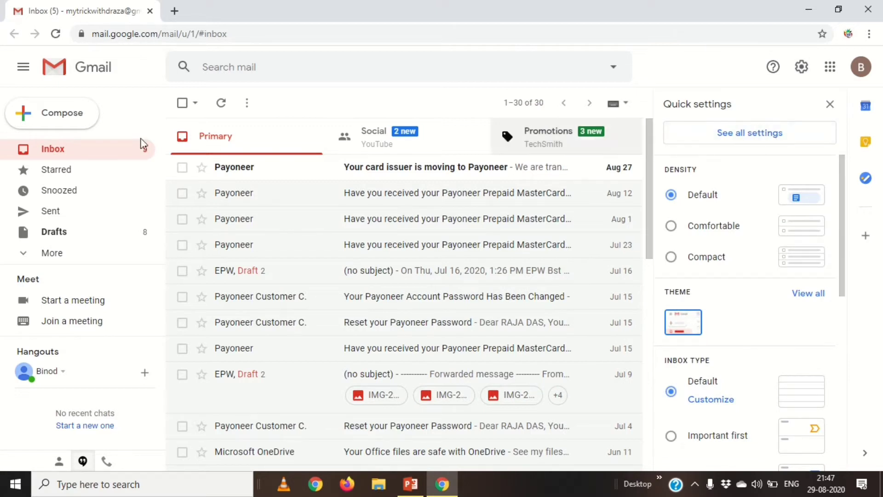
click(54, 121)
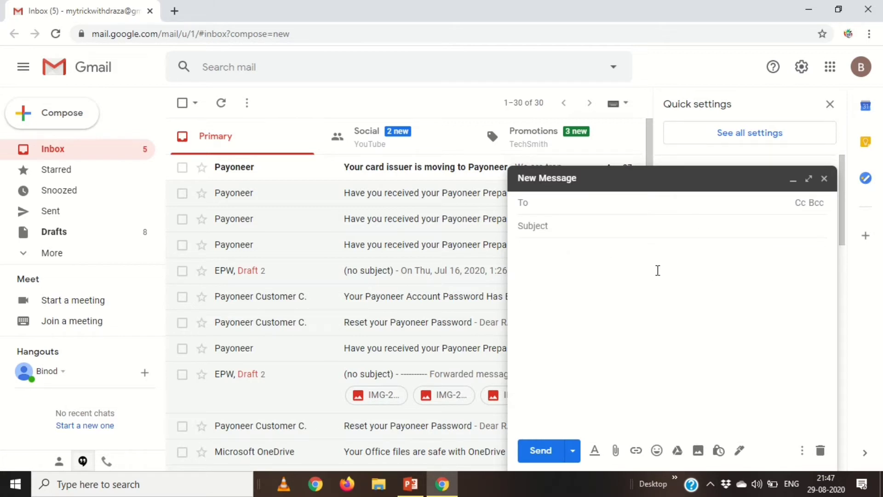
click(824, 179)
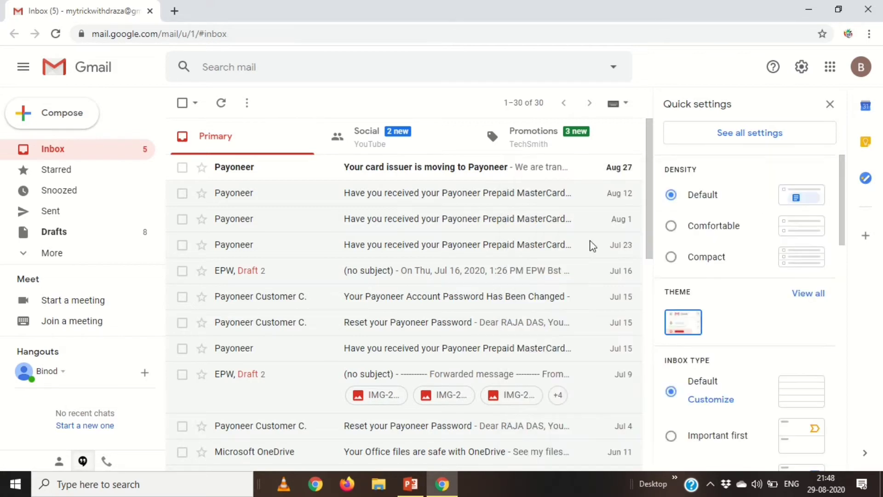
click(750, 137)
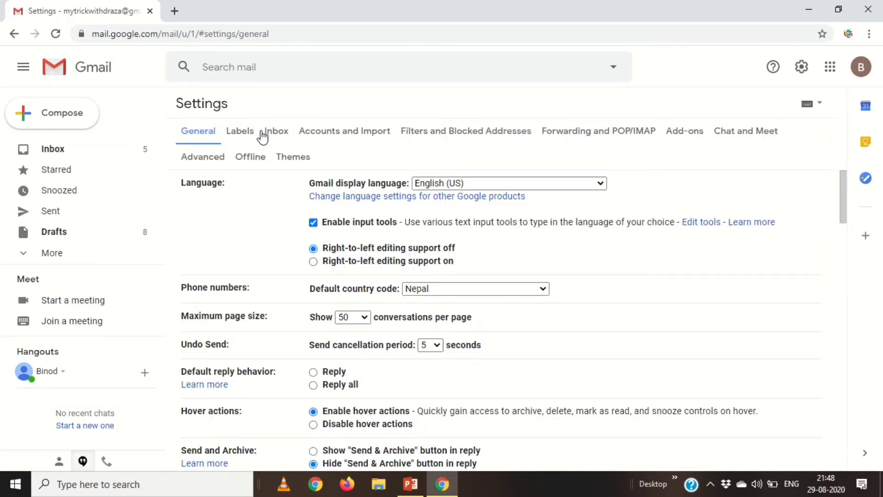
- Return to the General settings tab and scroll down to the Signature section
click(252, 134)
click(286, 134)
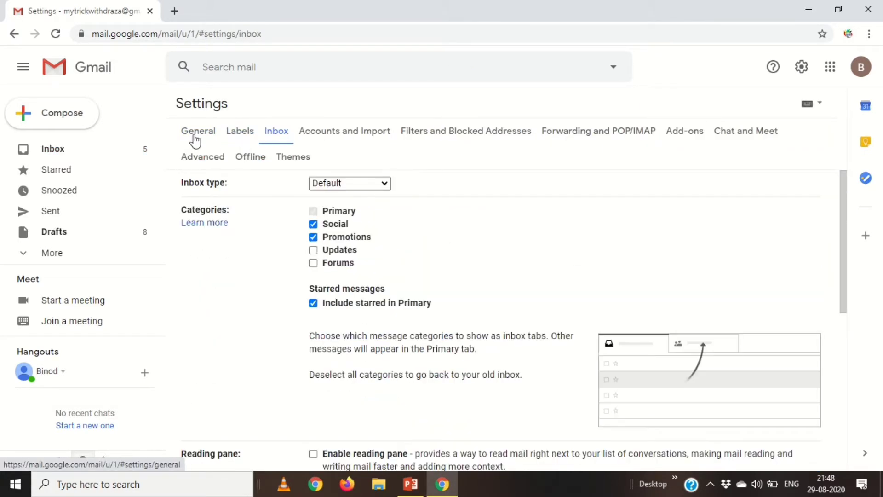
click(197, 134)
scroll(290, 203, down, 10)
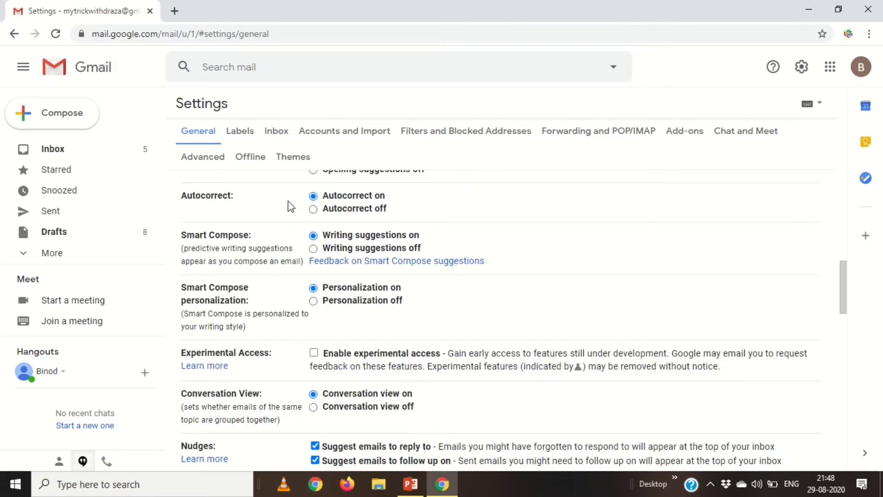
scroll(290, 205, down, 8)
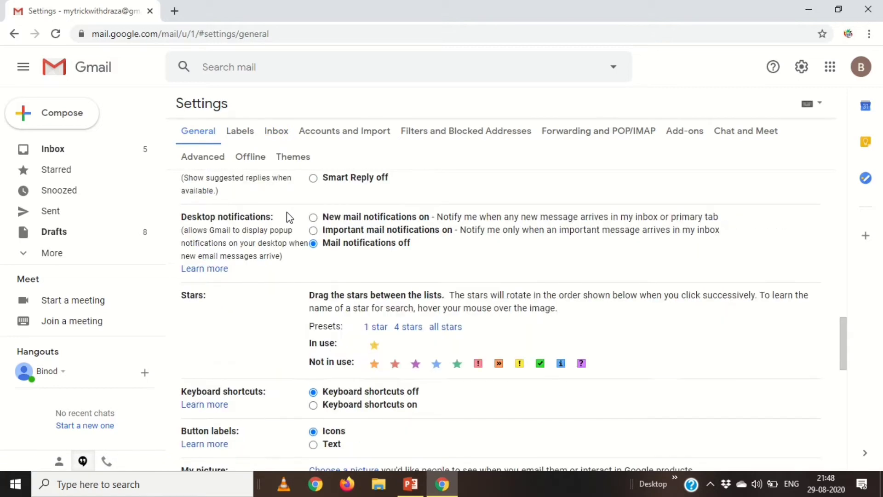
scroll(289, 217, down, 6)
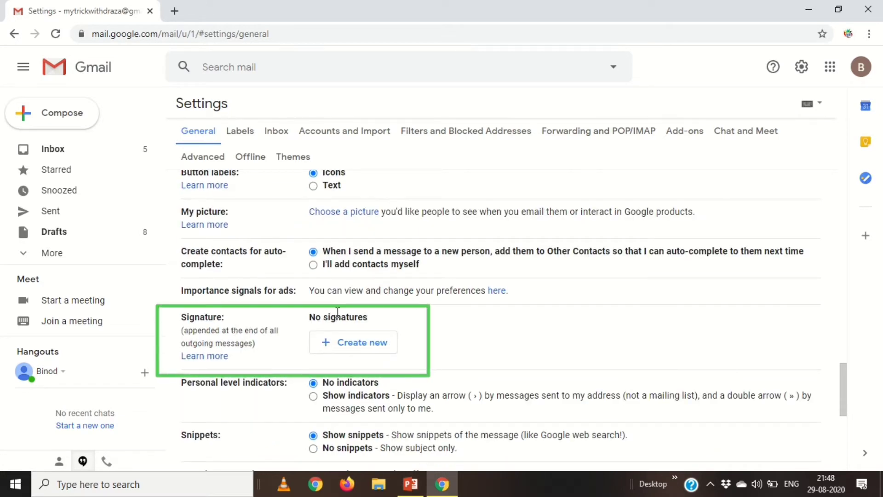
- Create a new signature named 'Thanks and Regards' to get its empty editor
click(343, 344)
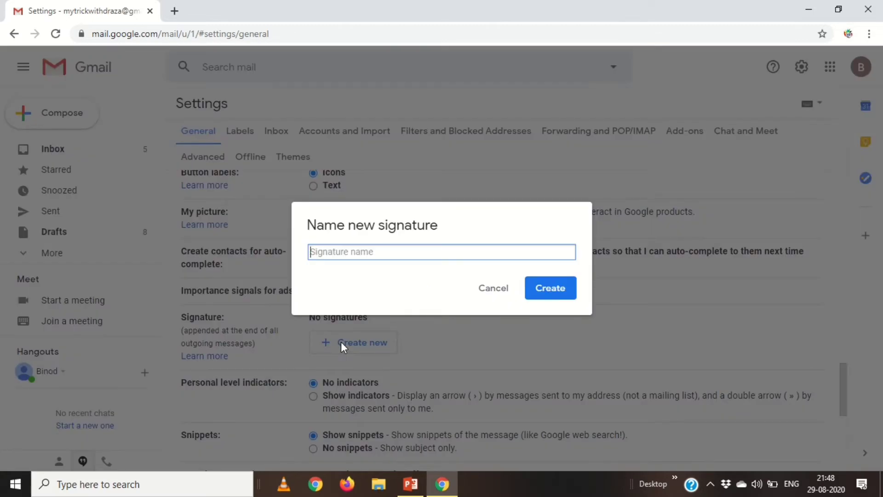
text(T)
click(324, 342)
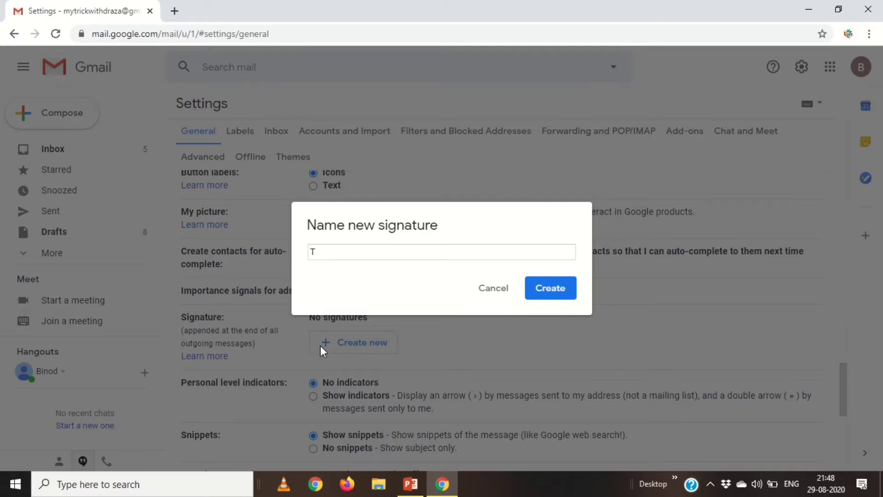
click(326, 250)
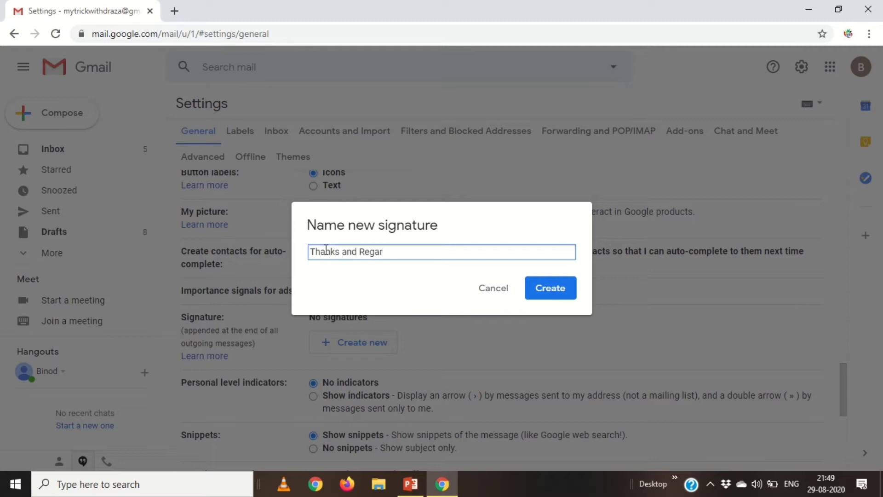
text(ds)
click(561, 287)
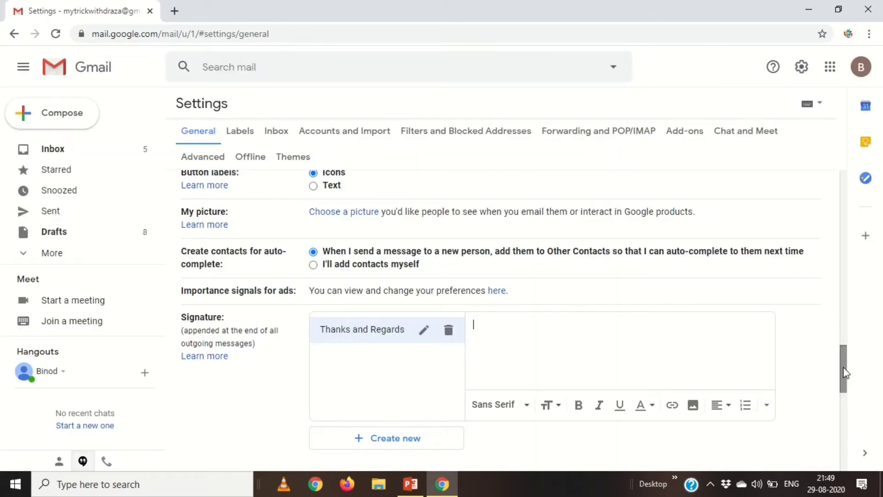
scroll(847, 368, down, 2)
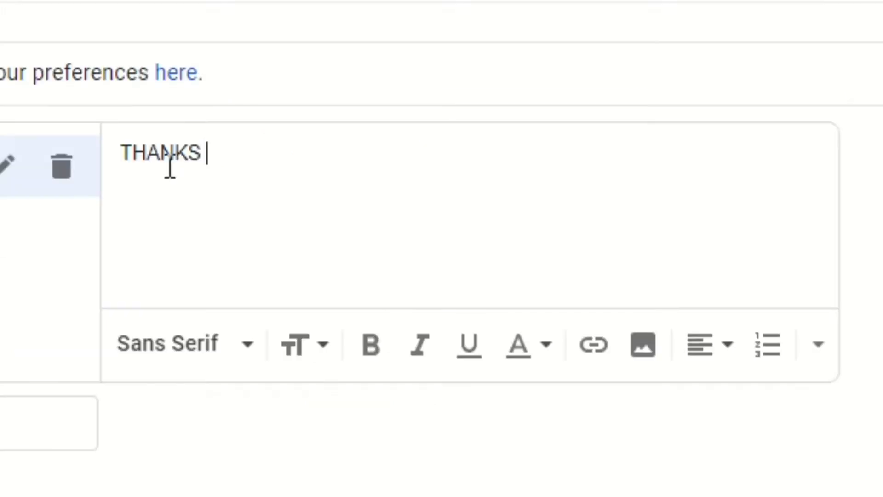
- Type the signature lines THANKS & REGARDS, the sender's name, and Account Department
text(&r)
key(BackSpace)
text(r)
key(BackSpace)
text(R)
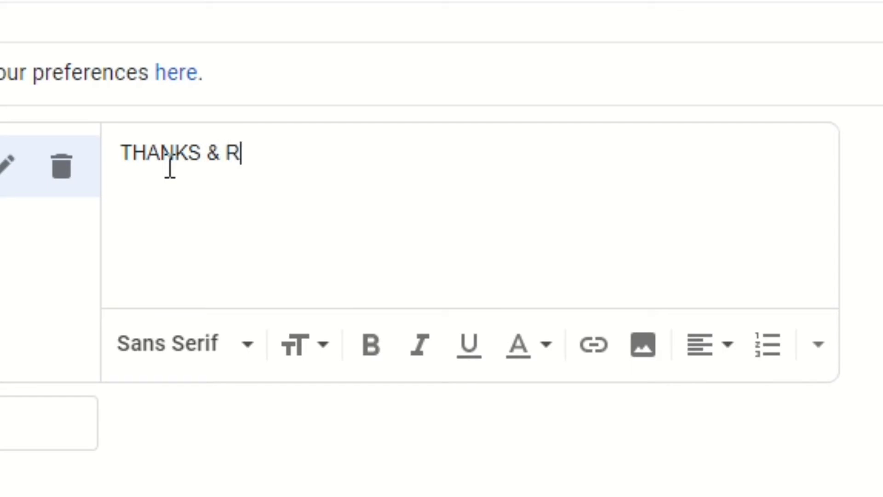
text(e)
key(BackSpace)
text(EGARDS)
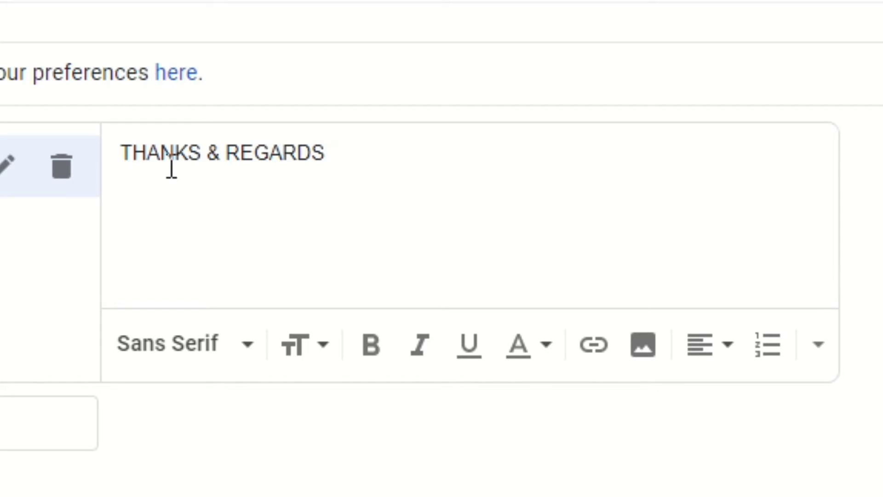
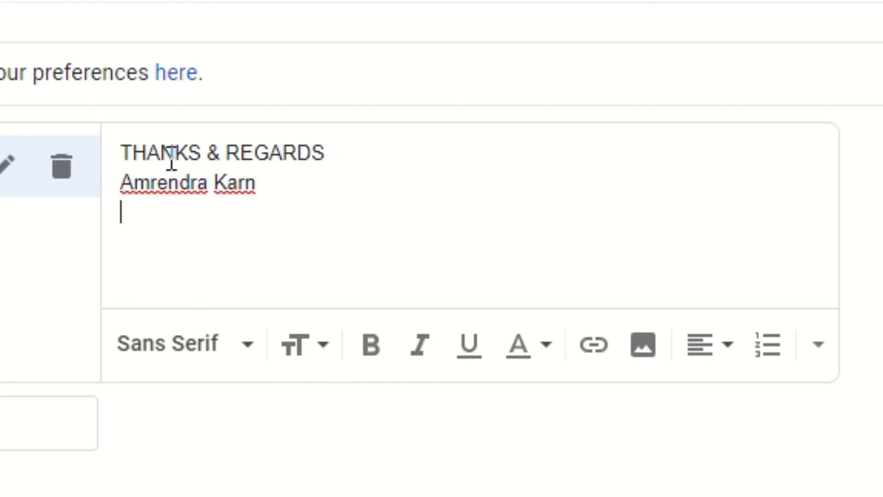
text(Acc)
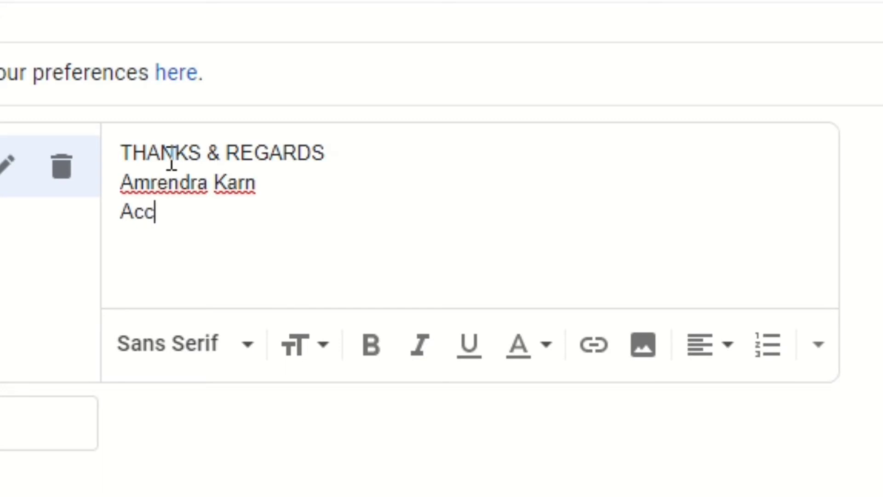
text(ount D)
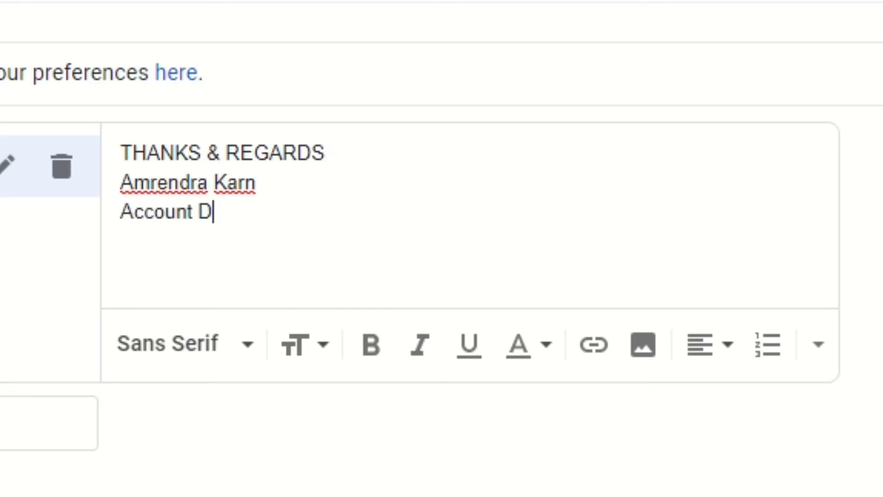
text(epartment)
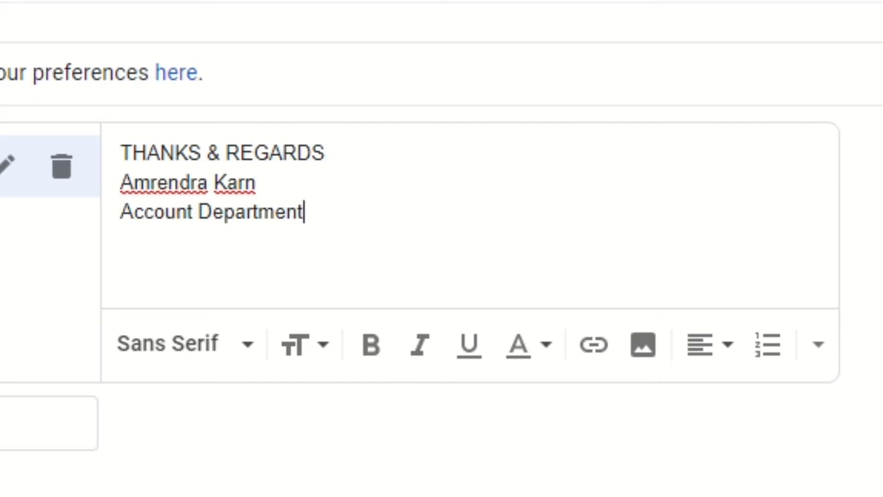
key(Return)
- Add the company line 'Kwality Food Pvt.Ltd' to the signature
text(Kwa)
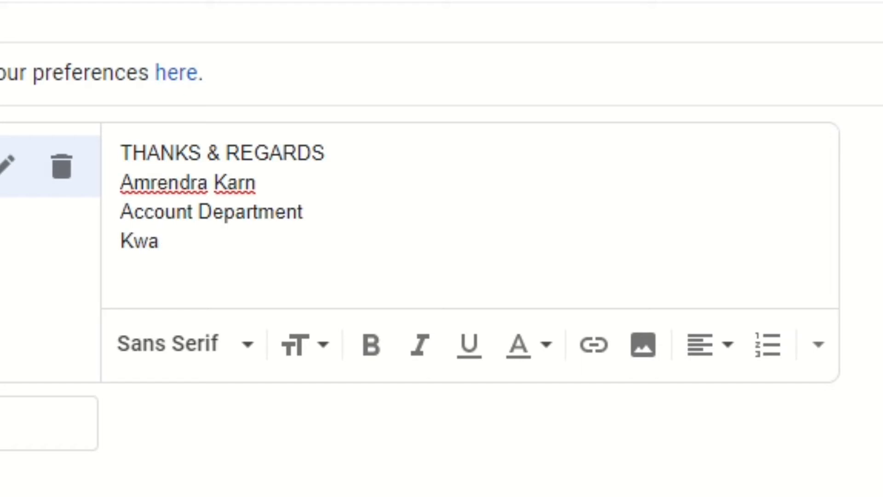
text(lity )
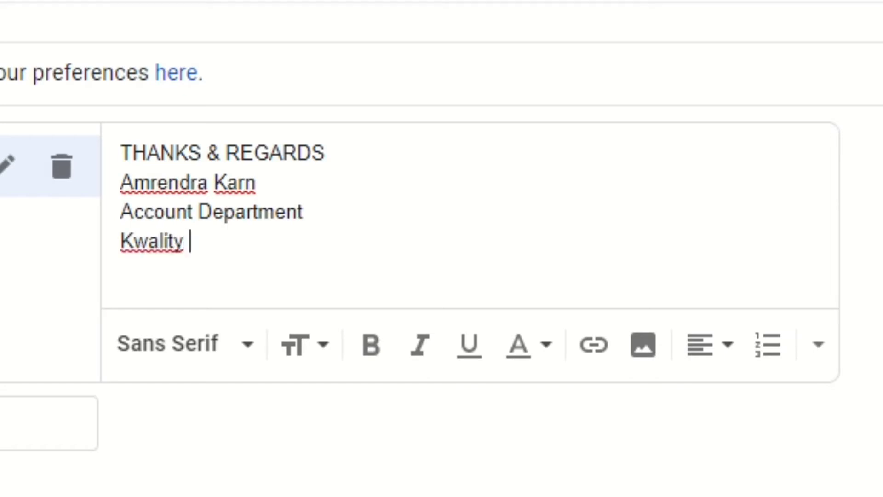
text(Foo)
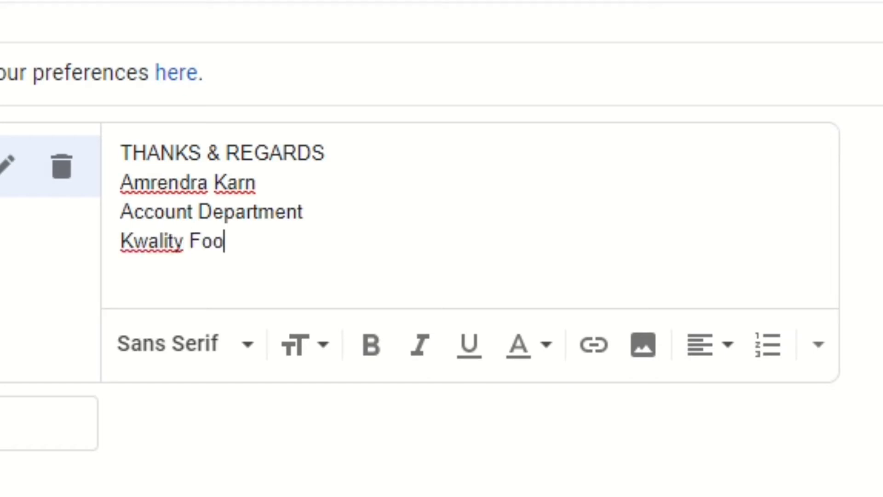
text(d PVT)
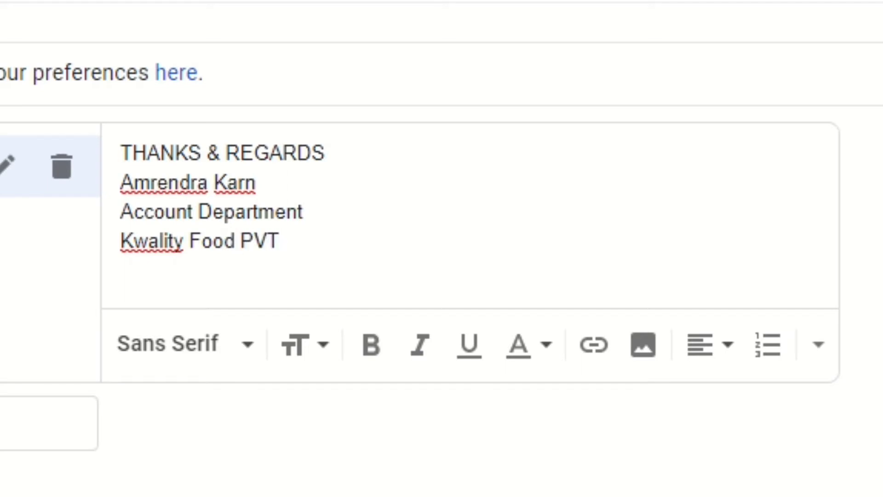
key(BackSpace)
key(BackSpace)
text(vt.Ltd)
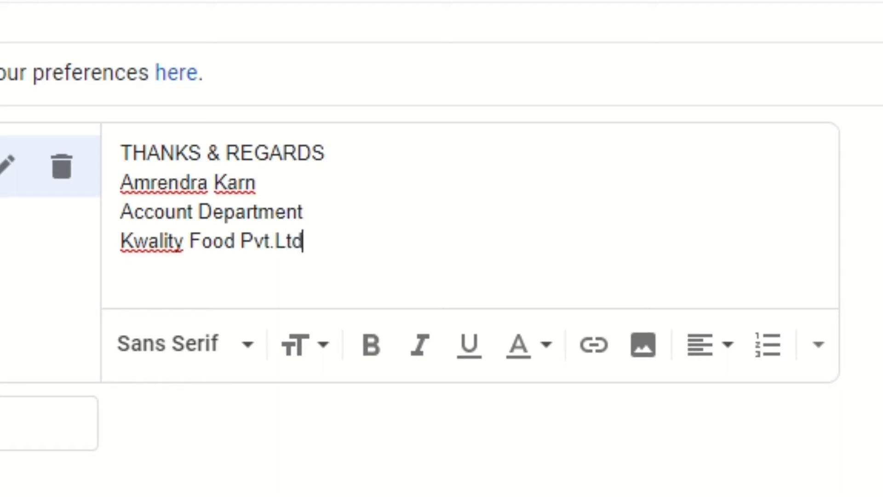
key(Return)
- Add the lines 'Head Office(Biratnagar-9)' and '(Kabra Group)' below it
text(Head OFFICE)
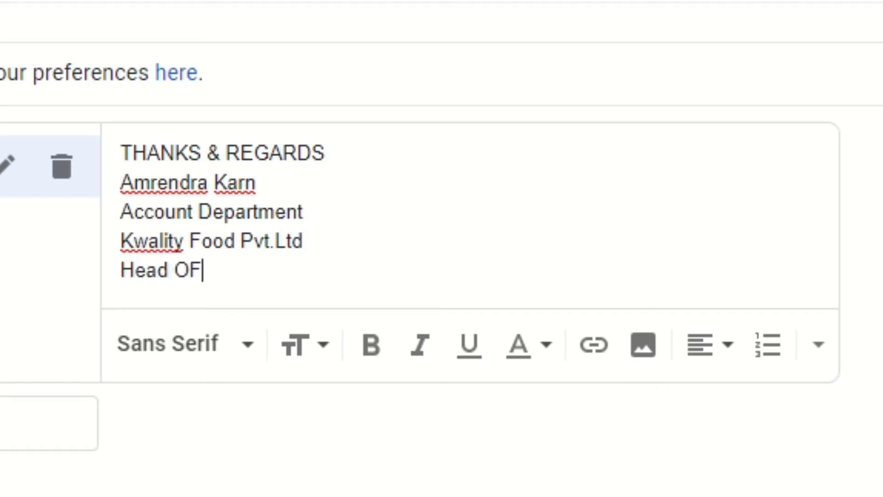
key(BackSpace)
key(BackSpace)
key(BackSpace)
key(BackSpace)
key(BackSpace)
text(ffice)
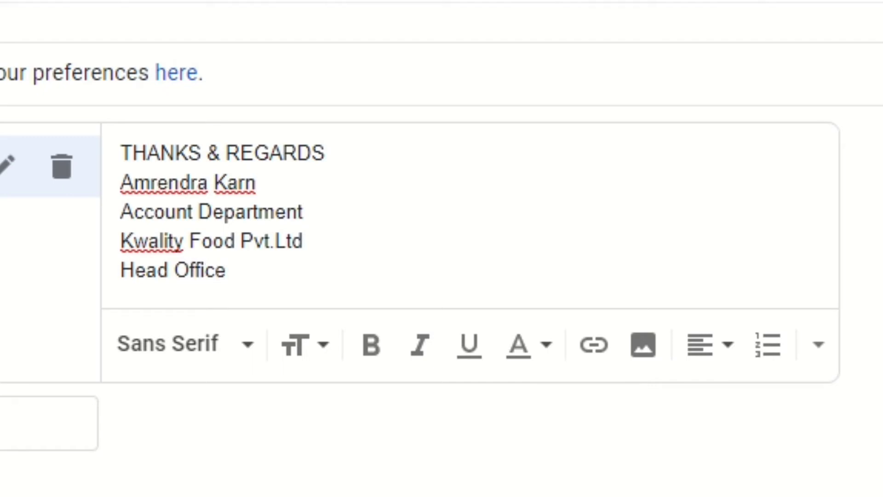
text((Biray)
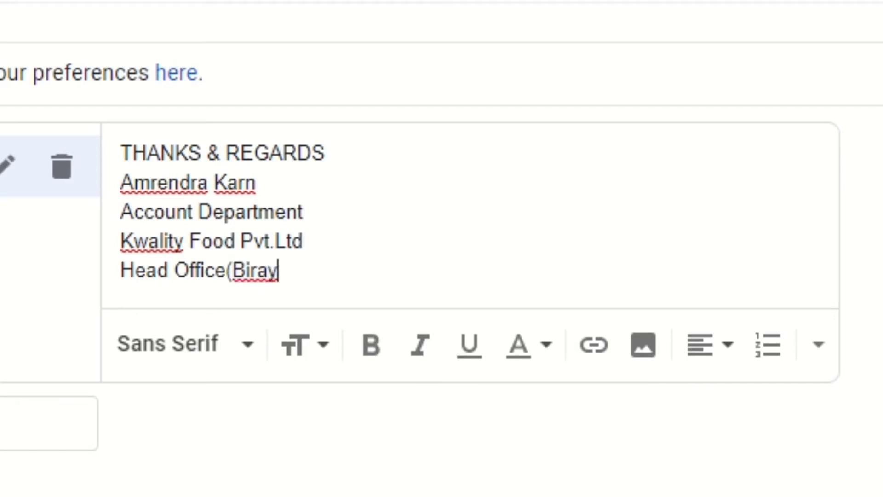
key(BackSpace)
text(tnag)
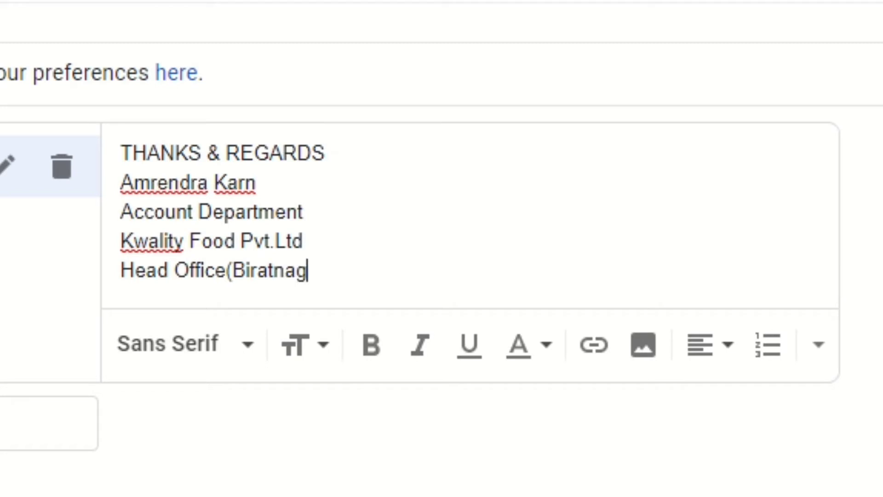
text(ar-9))
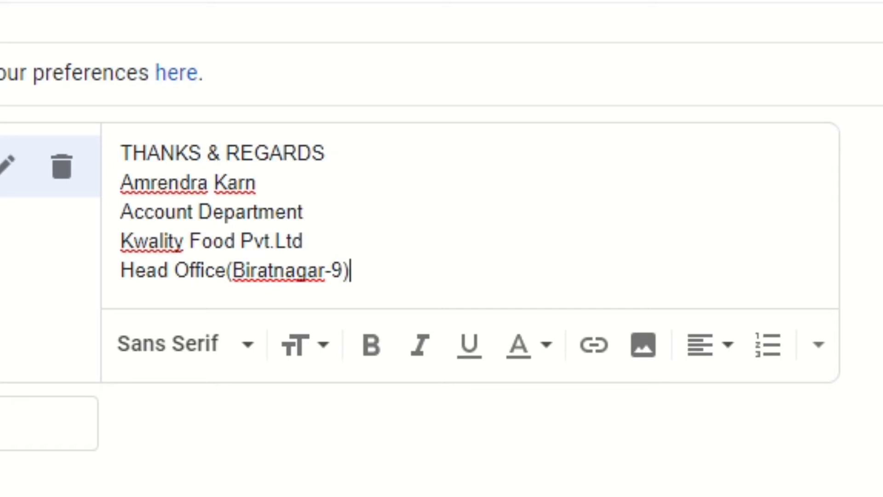
key(Return)
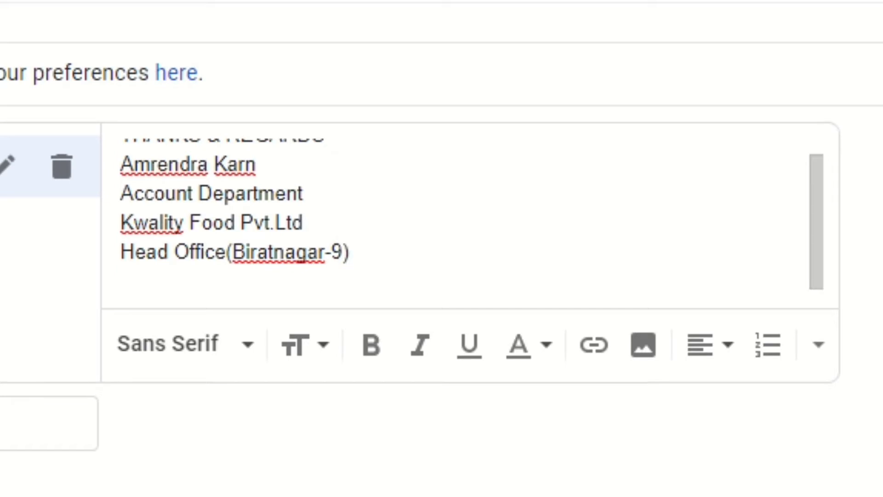
text(Kabra )
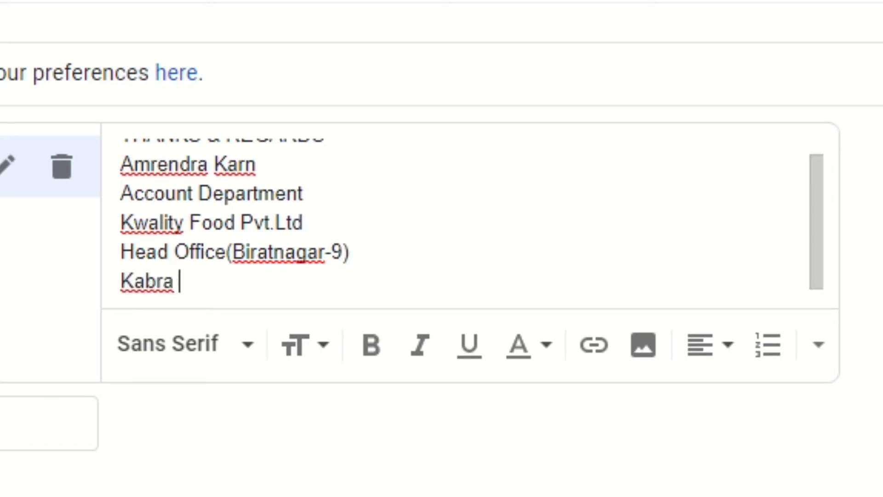
text(Group)
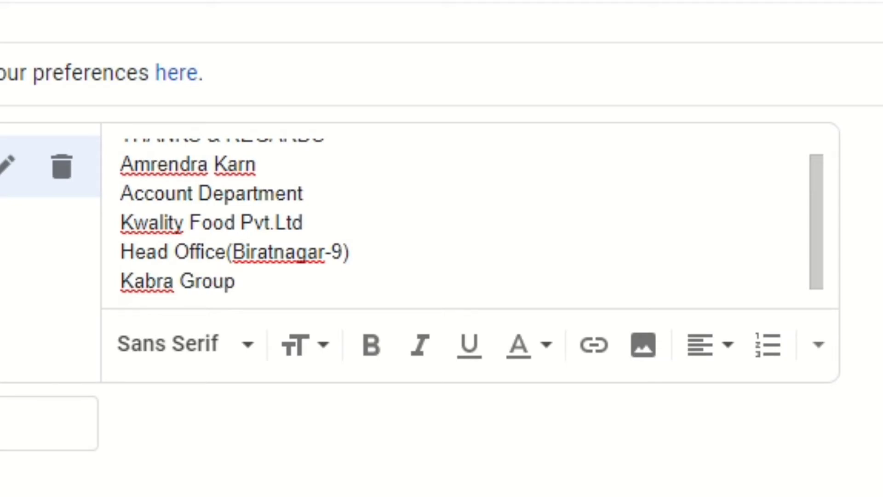
text())
key(Left)
key(Left)
key(Left)
key(Left)
key(Left)
key(Left)
key(Left)
key(Left)
key(Left)
key(Left)
key(Left)
key(Left)
text(()
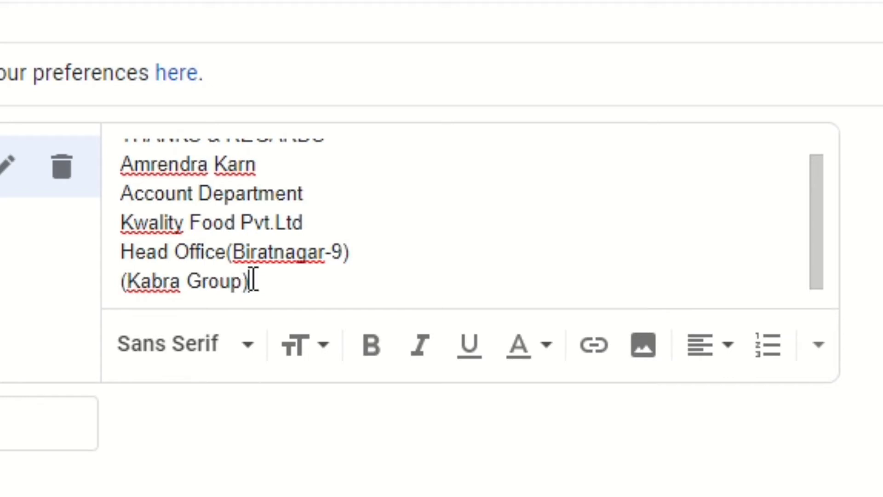
- Insert a signature image from the Upload tab, browsing files on the device
click(644, 345)
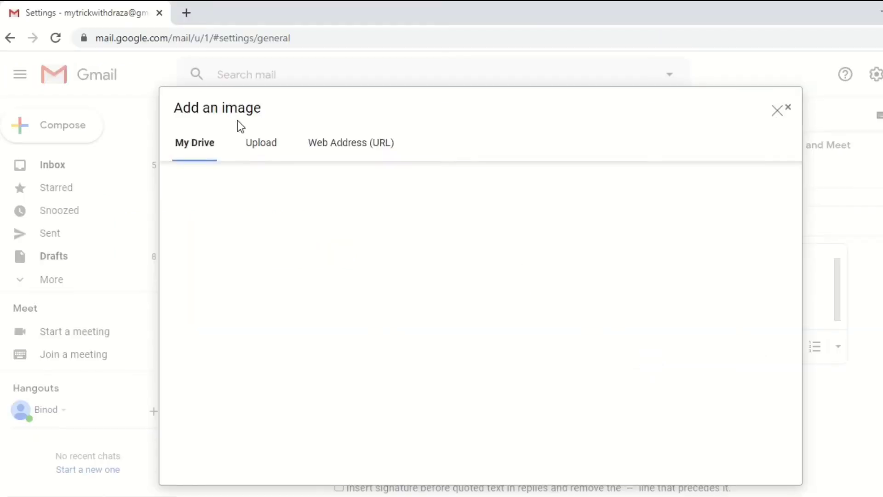
click(258, 146)
click(215, 142)
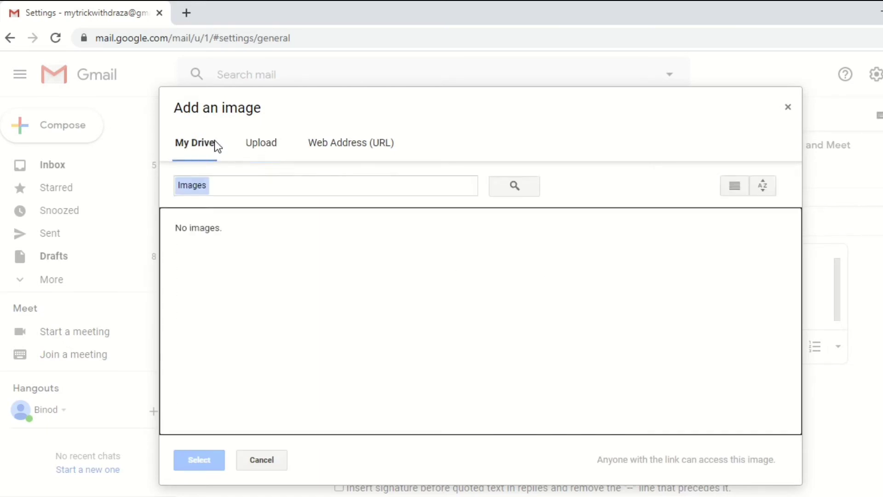
click(275, 146)
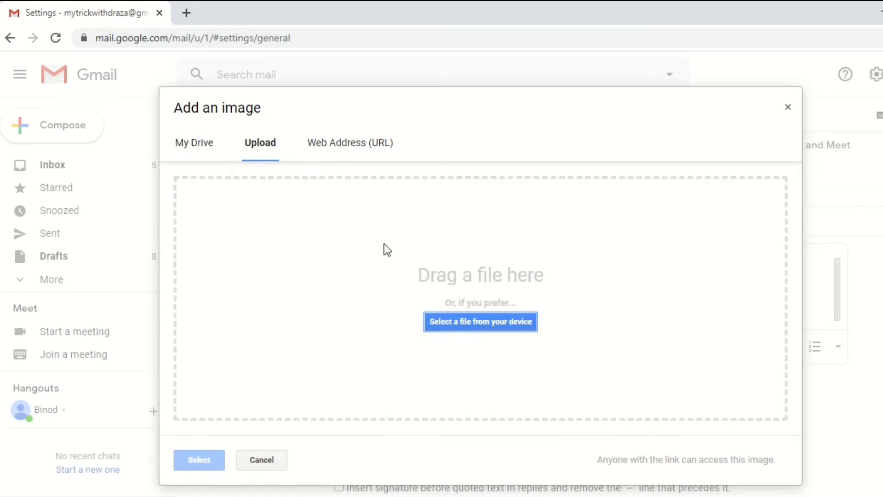
click(468, 320)
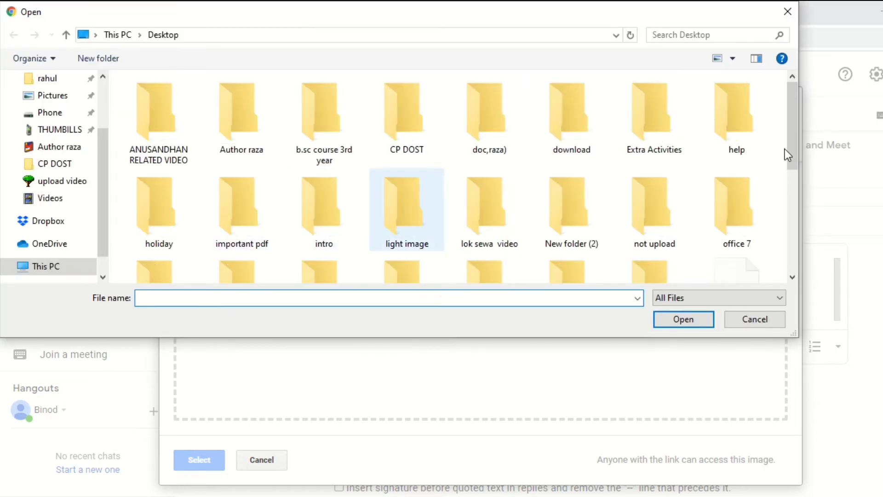
- Upload maa-durga-face-clipart-png-2 from the THUMBILLS folder
drag(793, 142, 794, 181)
double_click(345, 184)
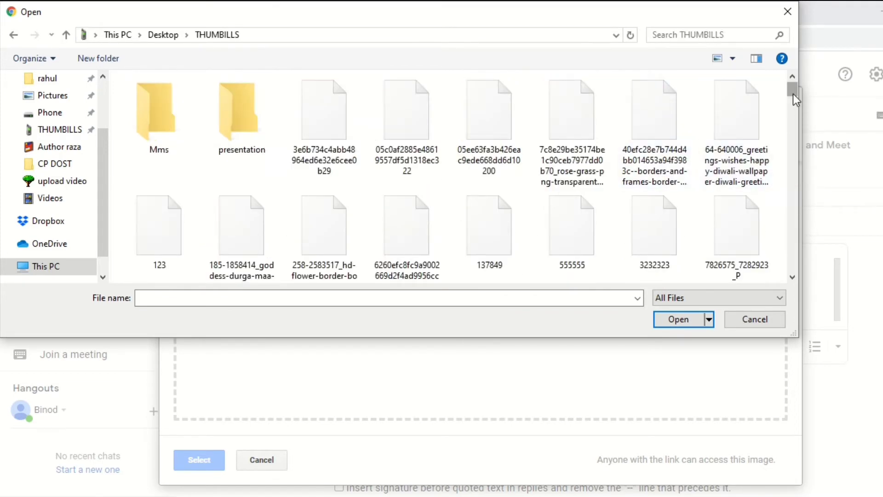
drag(792, 87, 791, 123)
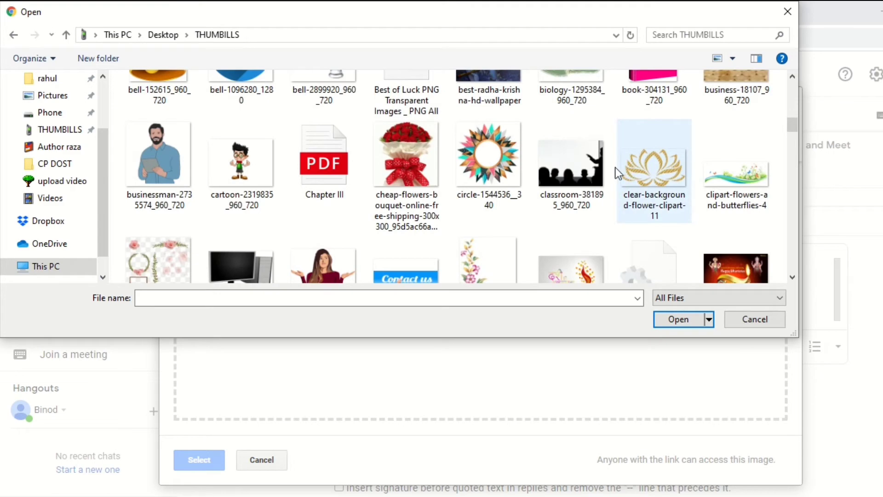
drag(790, 120, 796, 192)
click(506, 156)
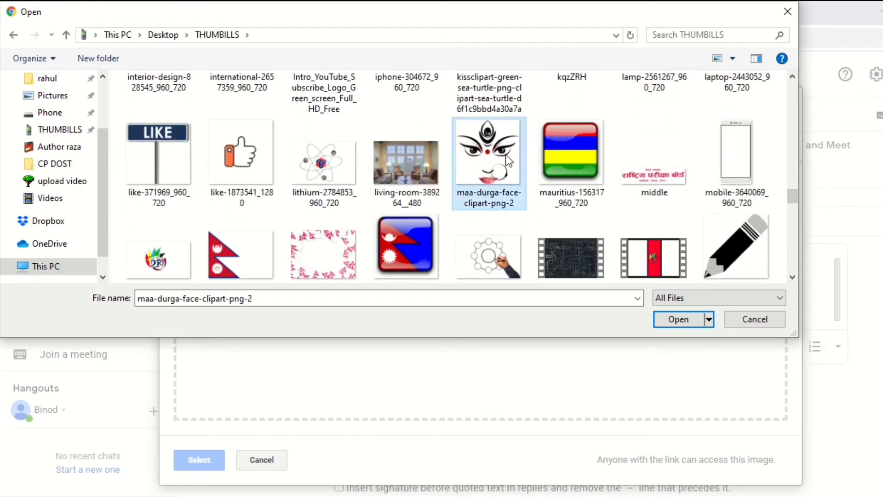
click(669, 319)
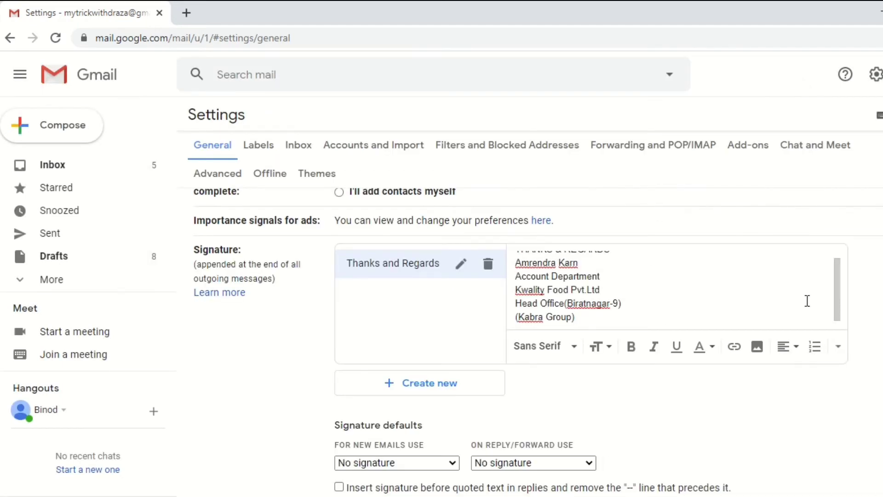
- Resize the inserted Durga face image to Small
scroll(843, 299, down, 1)
scroll(844, 291, up, 1)
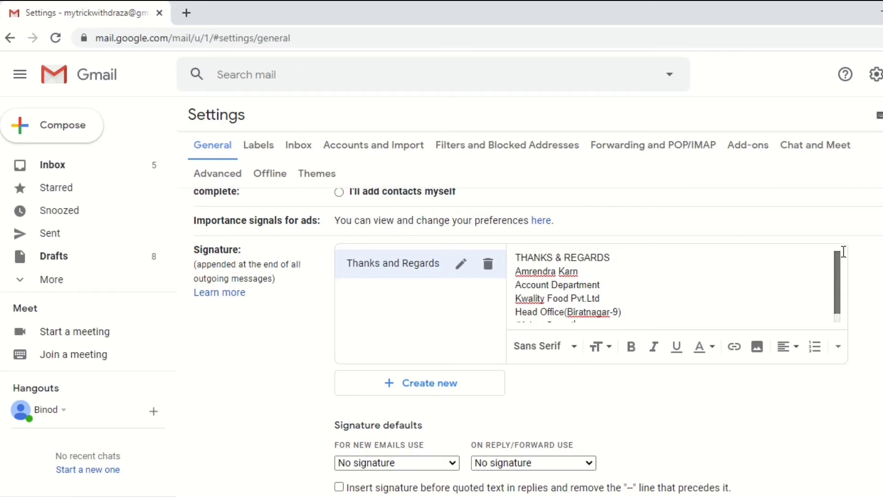
scroll(842, 276, down, 5)
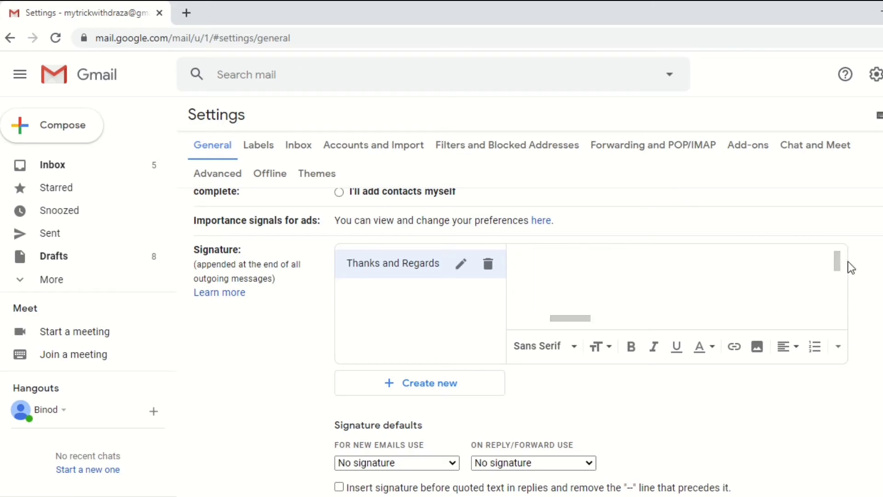
scroll(842, 290, up, 3)
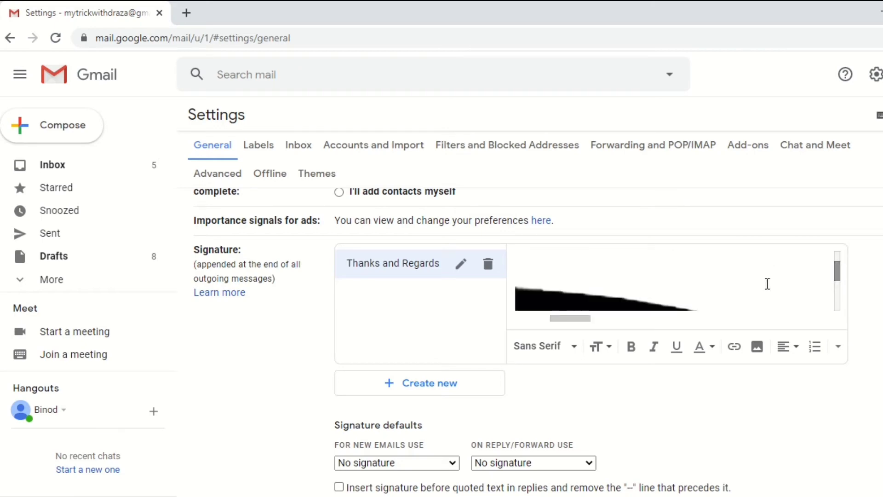
click(608, 354)
click(631, 261)
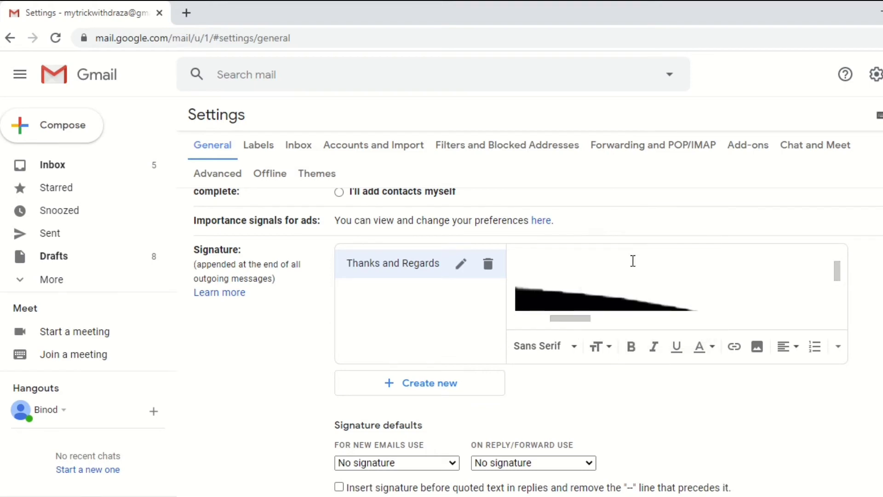
scroll(834, 291, down, 3)
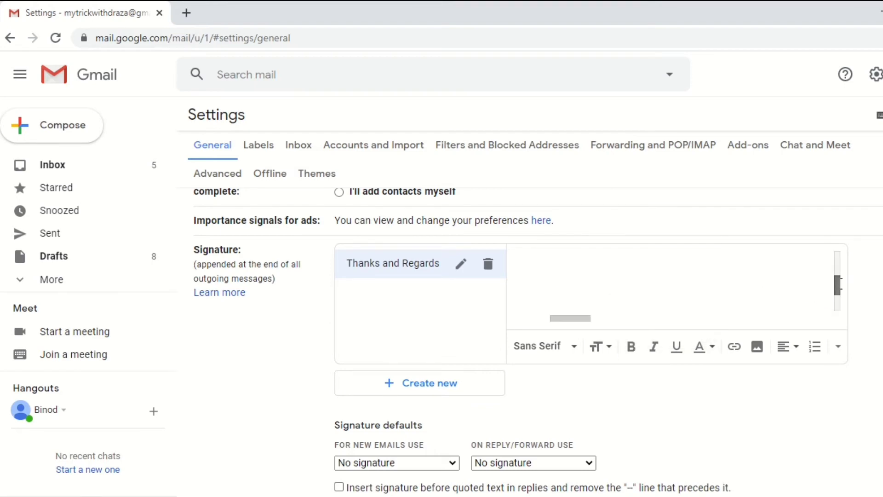
scroll(836, 291, up, 3)
click(722, 257)
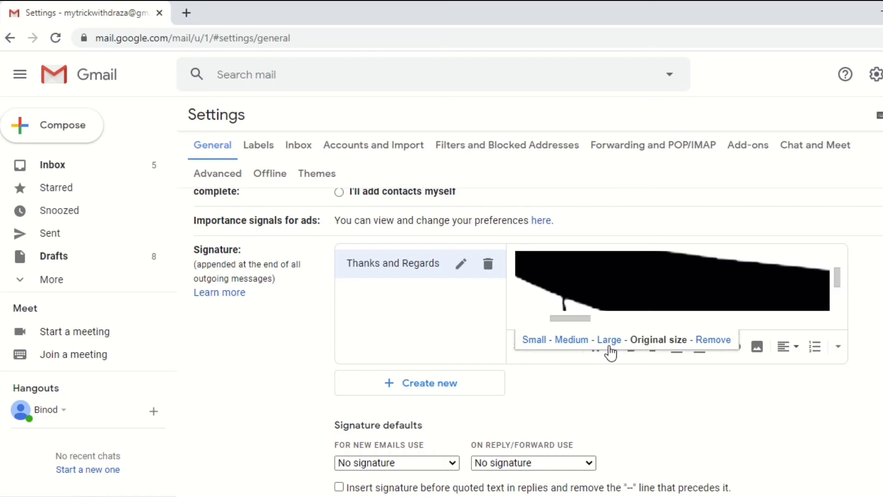
click(537, 343)
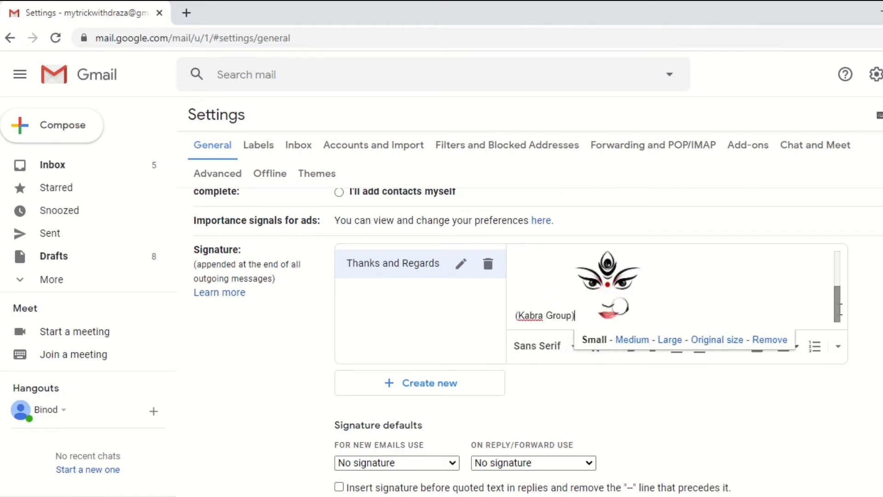
- Move the Durga image onto its own line below (Kabra Group)
mouse_move(835, 304)
mouse_down()
mouse_move(834, 280)
mouse_move(830, 308)
mouse_up()
key(Return)
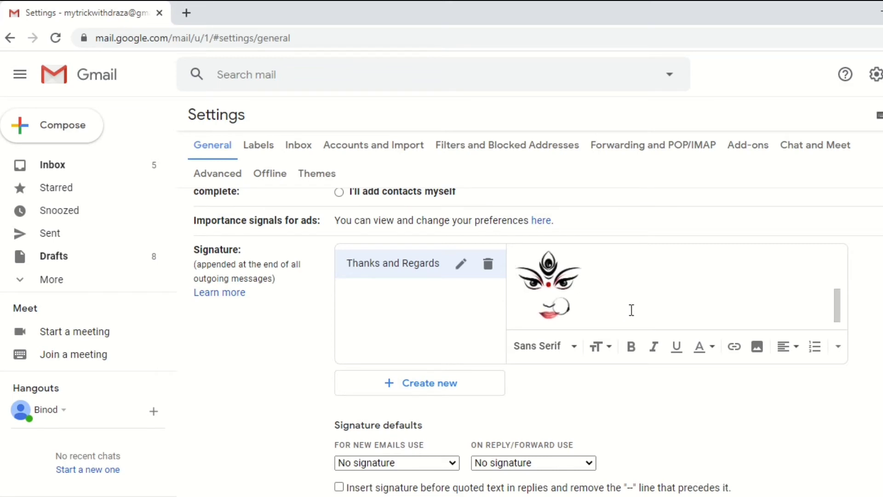
scroll(629, 313, up, 3)
scroll(629, 313, down, 3)
scroll(632, 311, up, 2)
scroll(631, 311, down, 3)
- Add a 'Contact Num' line with the phone number below the image
key(Return)
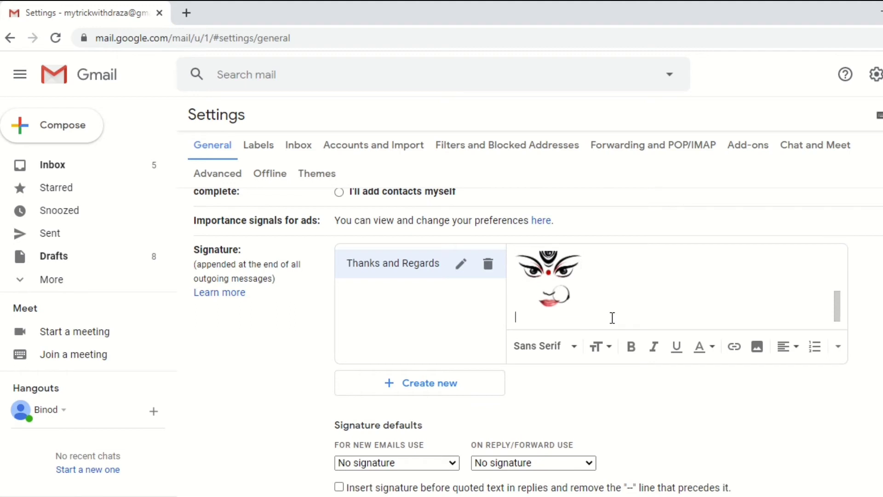
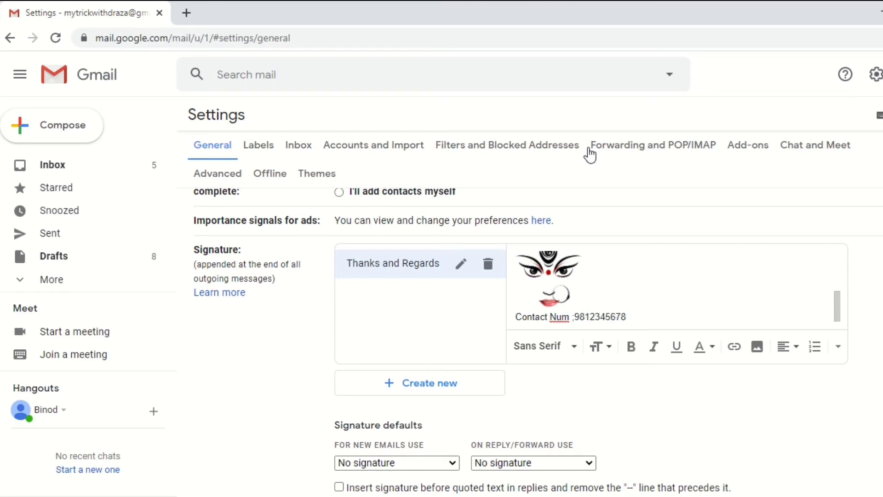
key(Return)
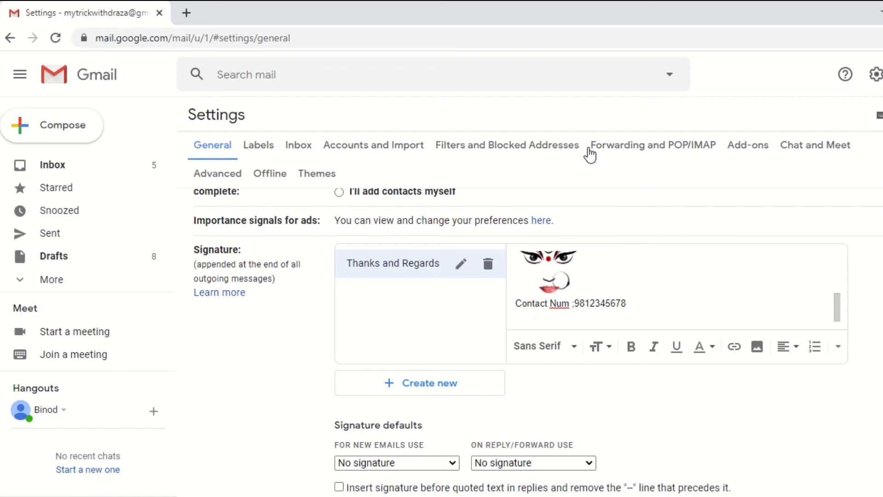
scroll(599, 316, up, 5)
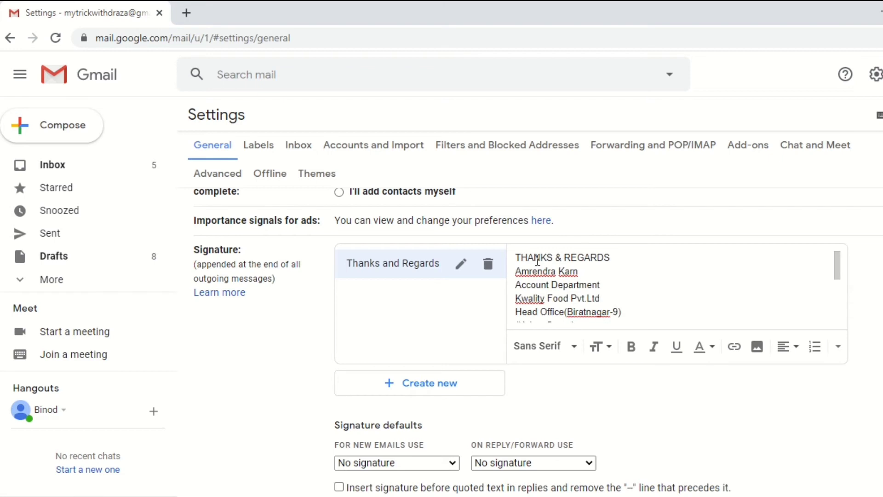
- Make the THANKS & REGARDS heading bold, Large size and red
drag(517, 257, 613, 258)
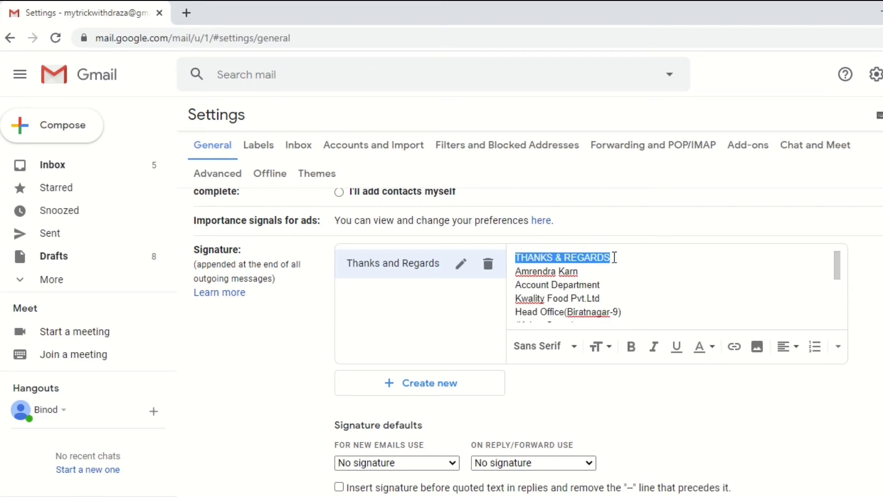
click(628, 348)
click(609, 352)
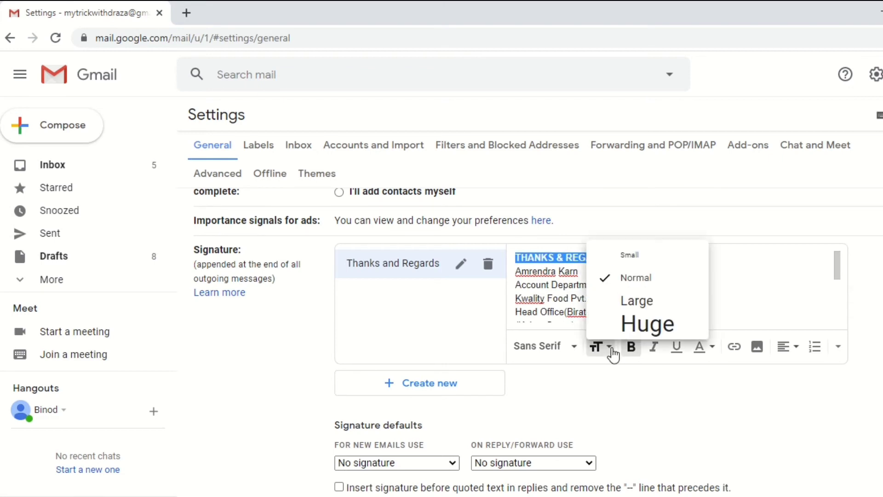
click(639, 300)
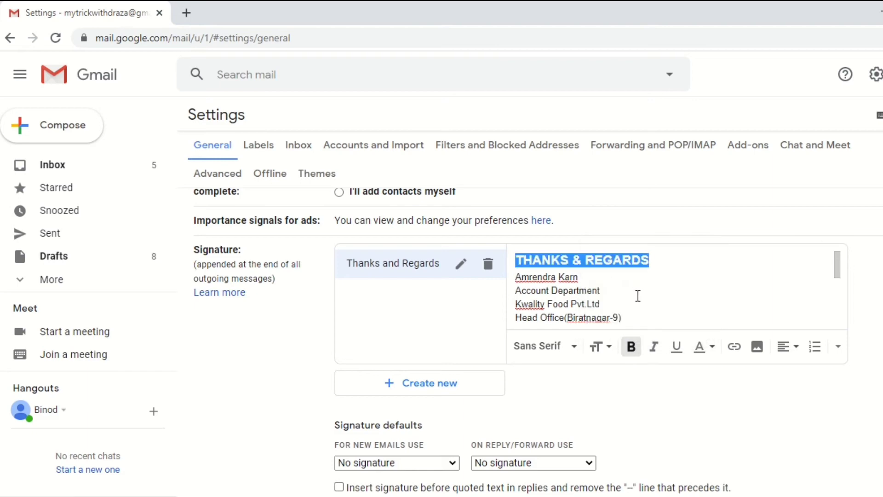
click(712, 348)
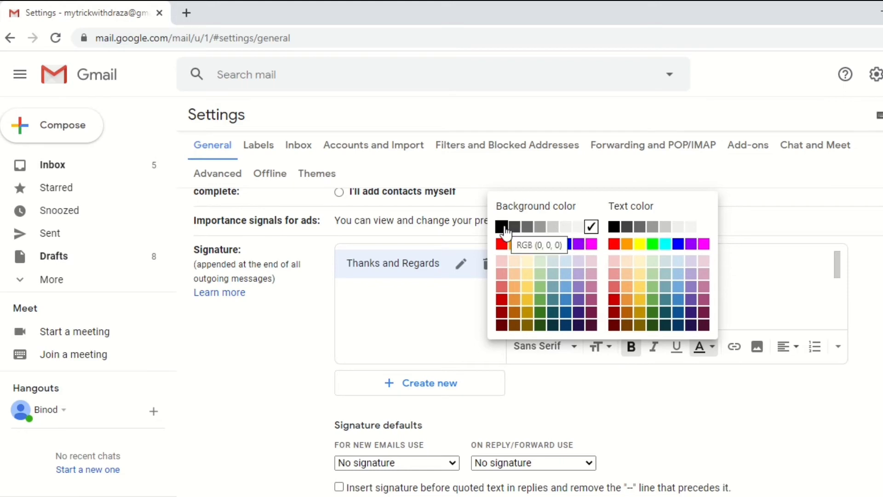
click(593, 229)
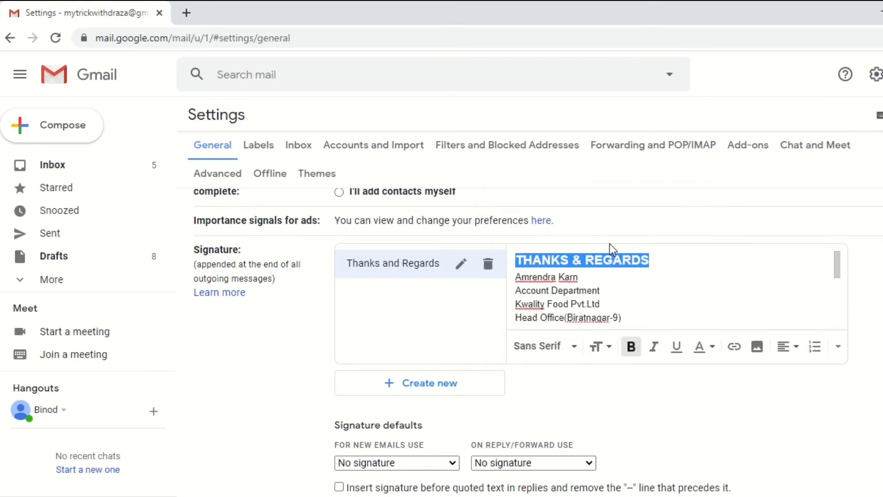
click(713, 355)
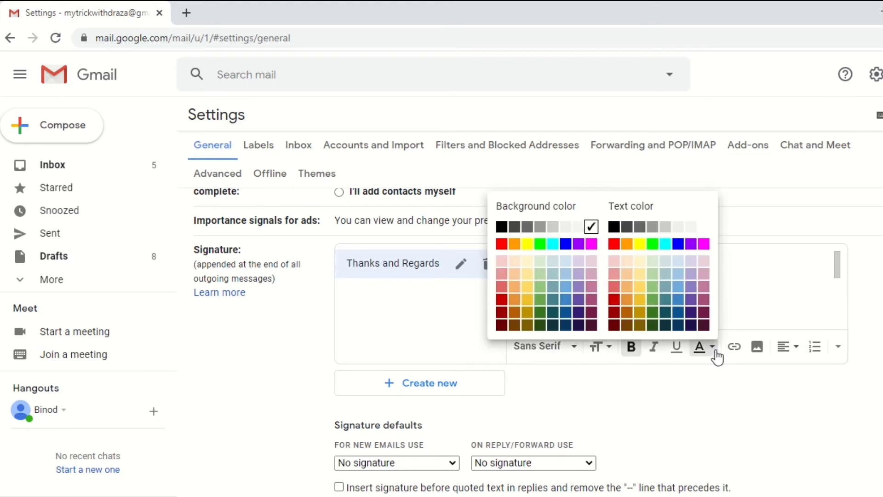
click(615, 245)
click(664, 268)
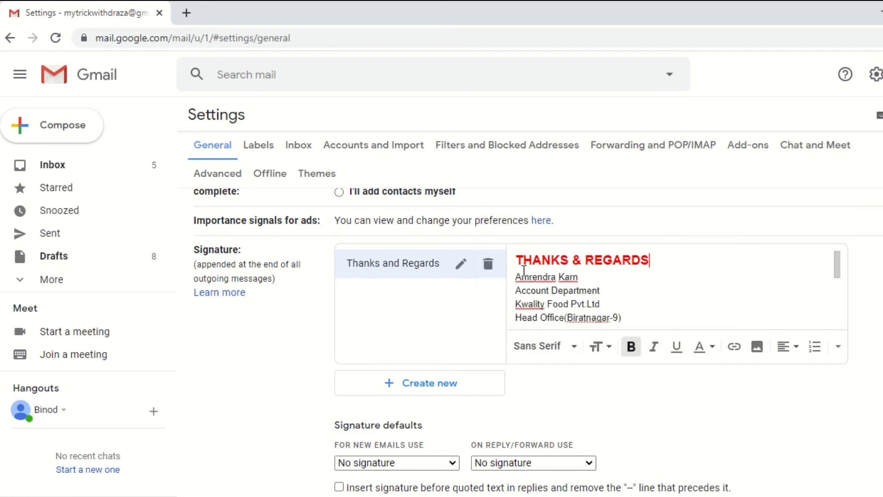
- Format the sender's name line bold, italic and dark blue
drag(515, 277, 585, 277)
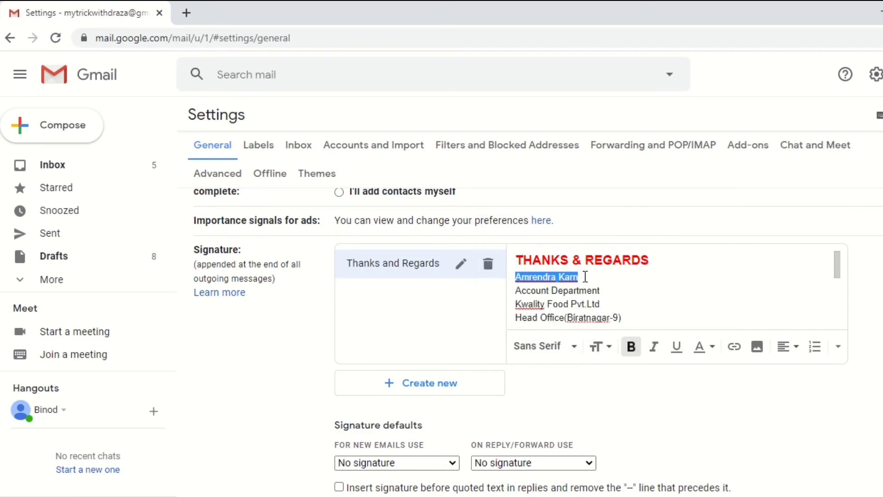
click(631, 348)
click(653, 349)
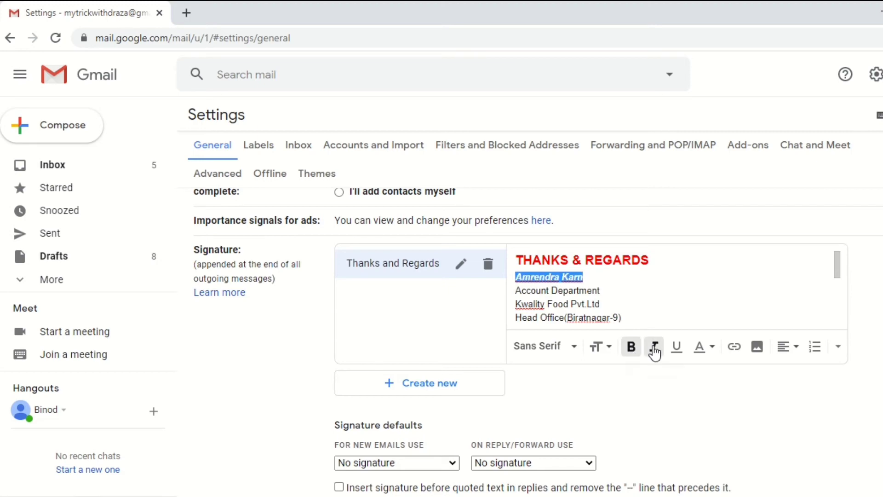
click(709, 351)
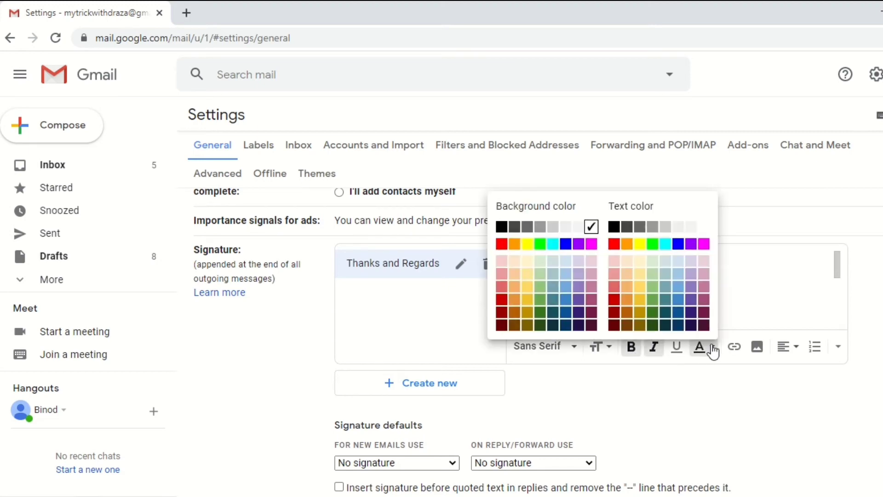
click(639, 251)
drag(589, 277, 514, 278)
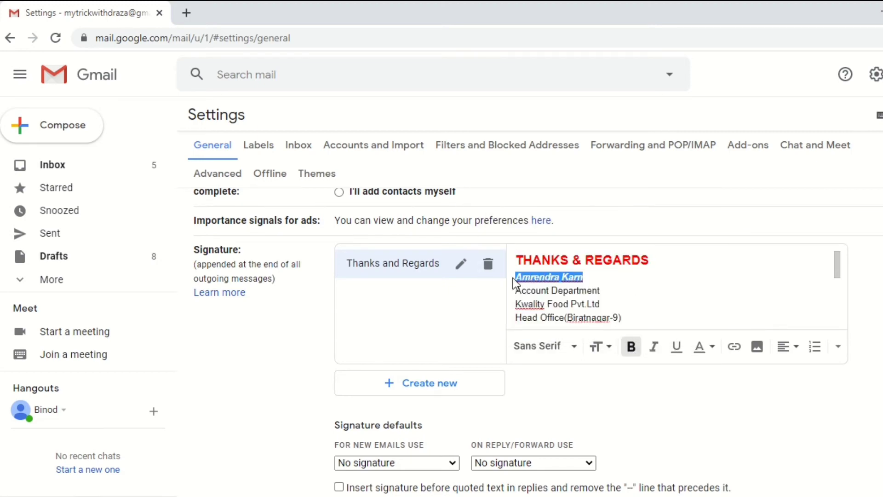
click(708, 350)
click(690, 312)
click(690, 297)
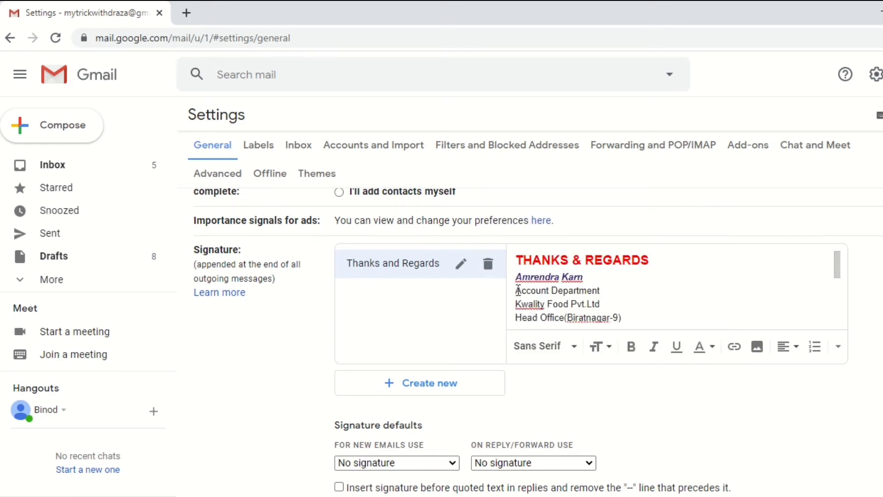
- Highlight the Account Department line with a yellow background
drag(518, 291, 601, 291)
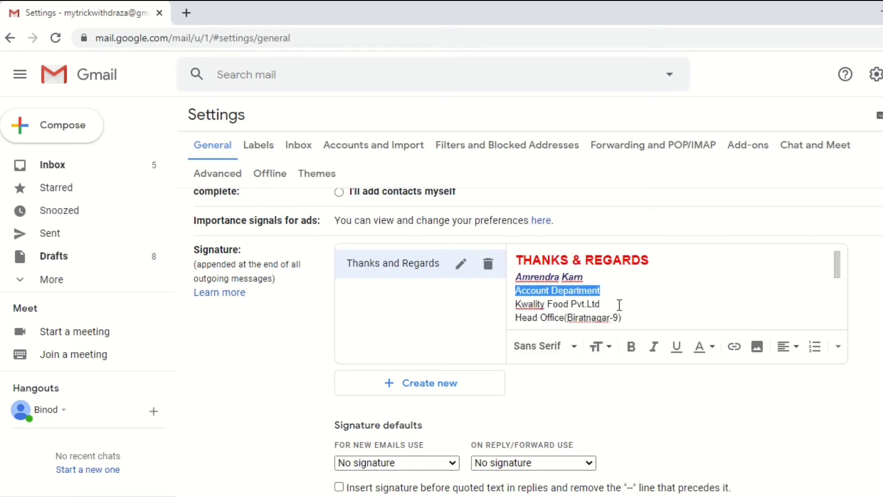
click(716, 351)
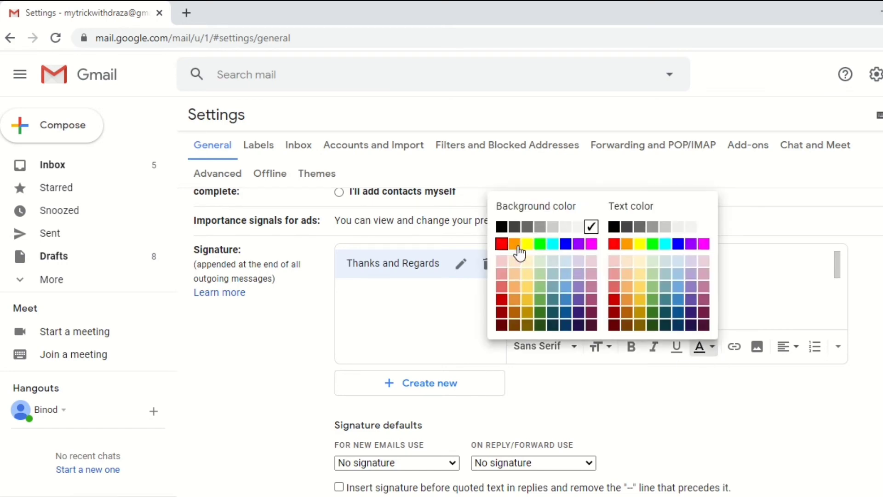
click(529, 244)
click(617, 285)
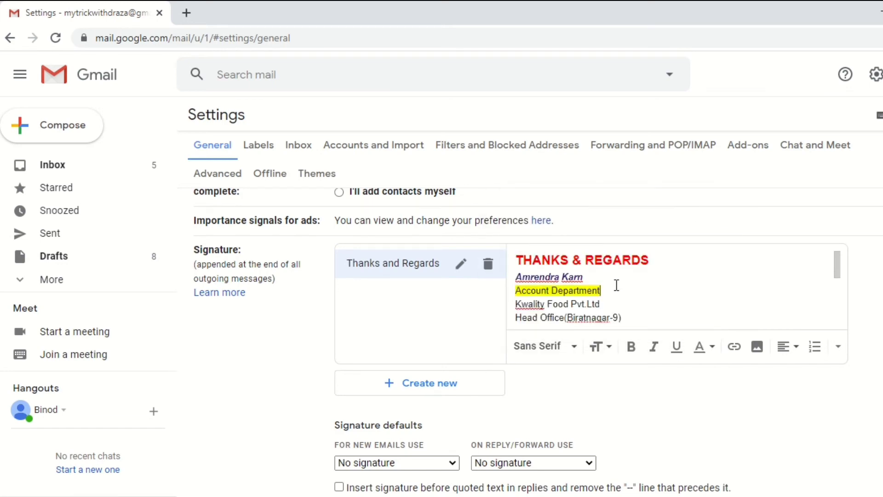
- Make the Kwality Food Pvt.Ltd line bold and Large size
drag(515, 304, 619, 306)
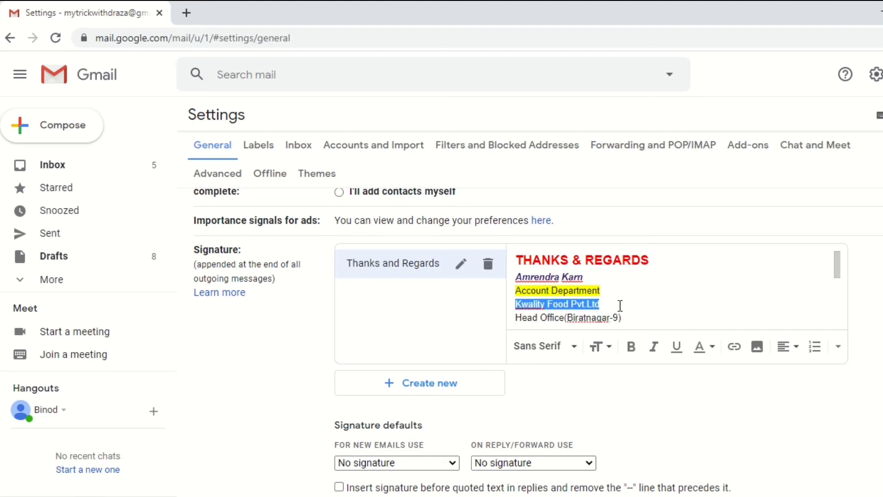
click(633, 349)
click(606, 349)
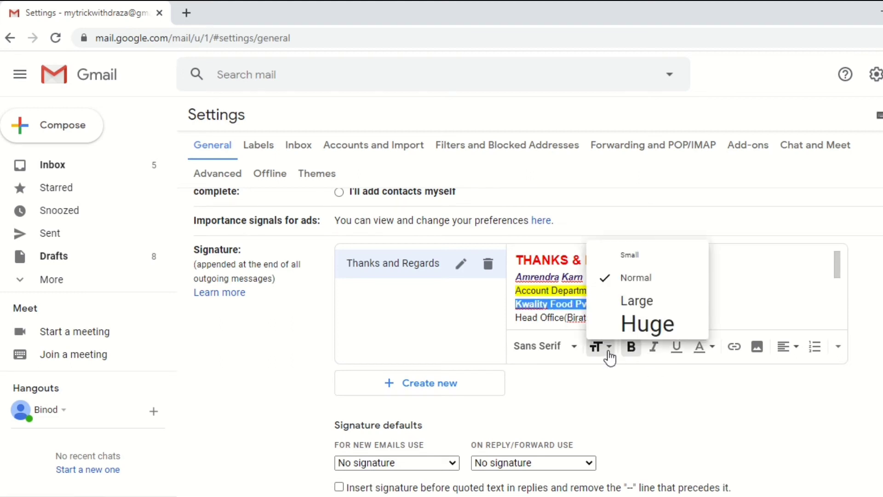
click(640, 306)
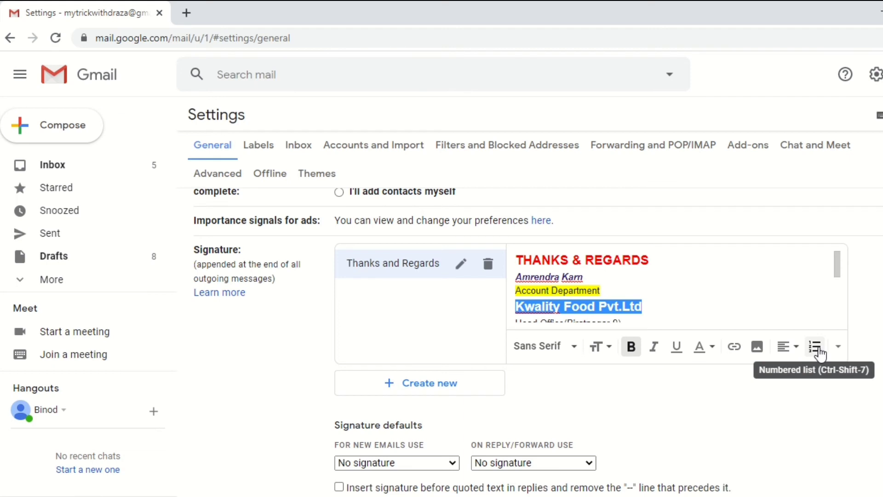
- Underline the Kwality Food Pvt.Ltd line and set its text color to black
scroll(656, 305, down, 3)
scroll(658, 304, up, 3)
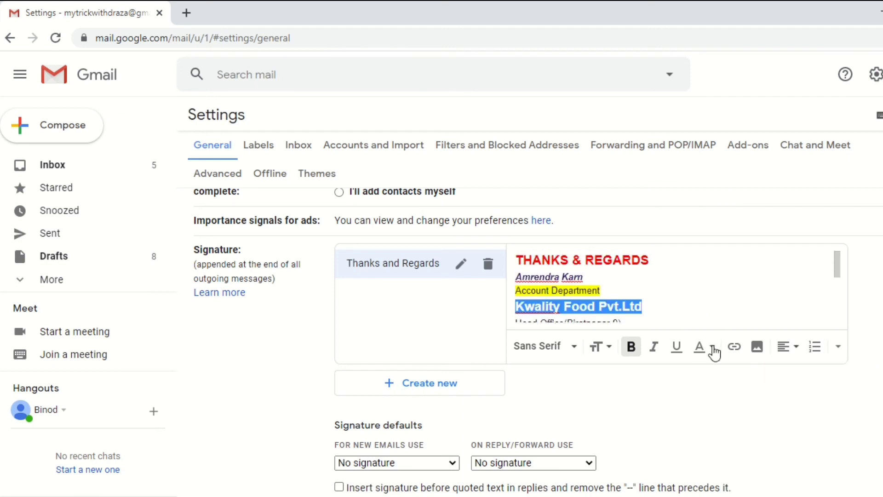
click(676, 352)
click(704, 347)
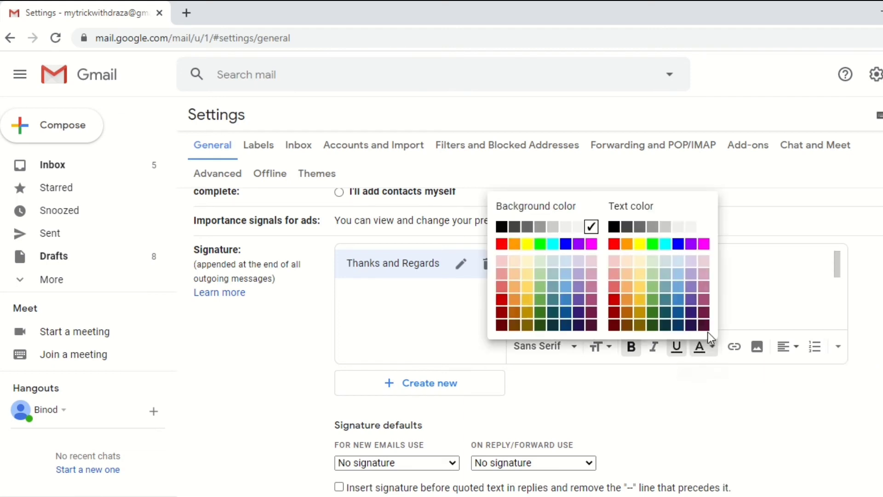
click(614, 226)
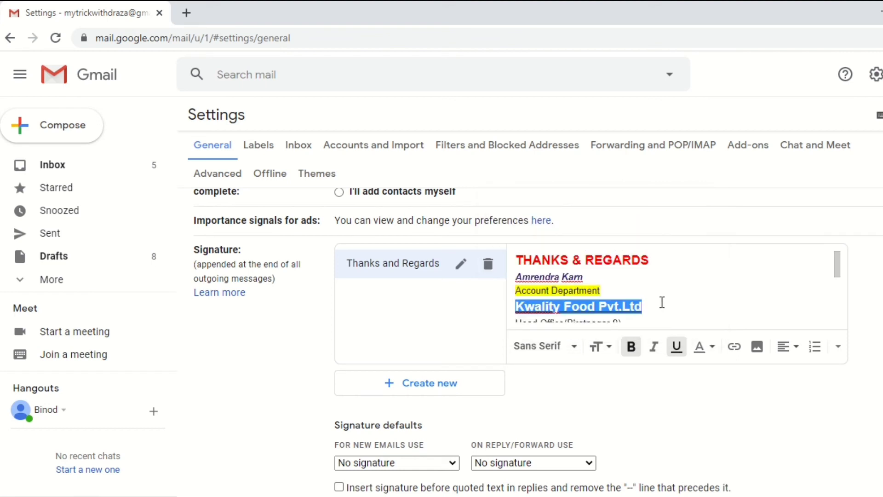
- Give the Kwality Food Pvt.Ltd line a bright green background color
drag(662, 305, 536, 307)
click(708, 348)
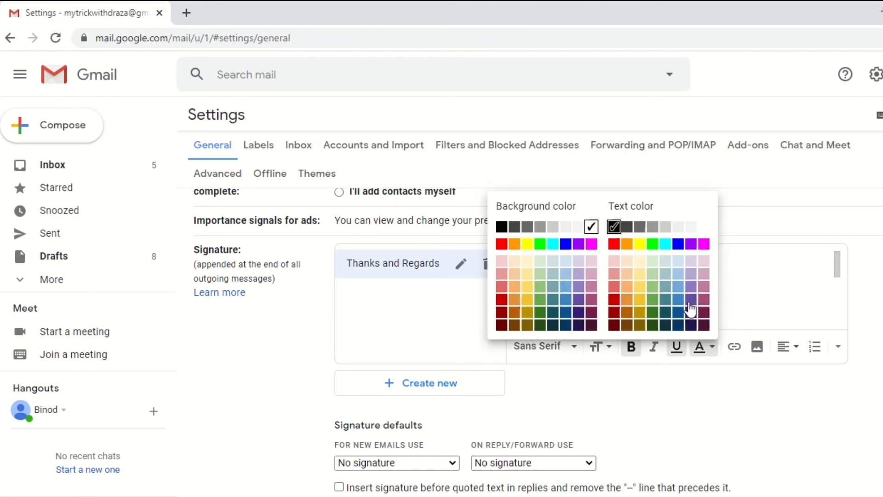
click(540, 244)
click(688, 284)
scroll(688, 307, down, 3)
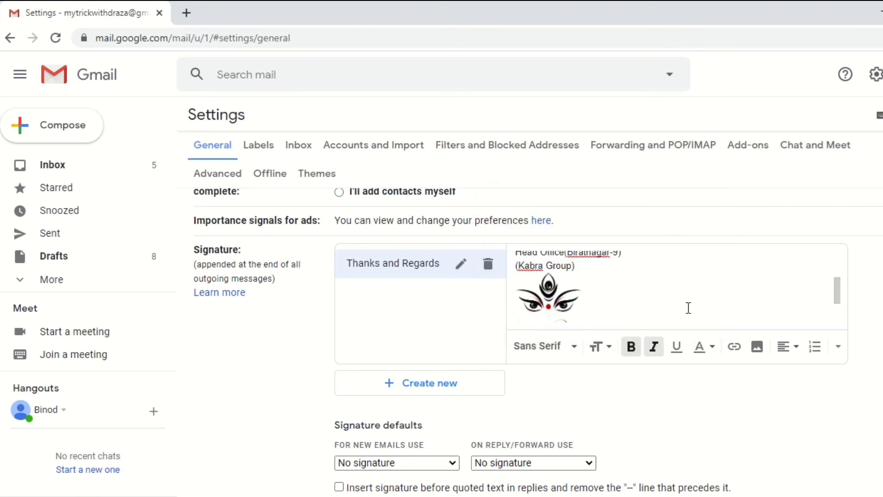
scroll(688, 306, up, 3)
scroll(671, 295, down, 3)
scroll(639, 278, up, 3)
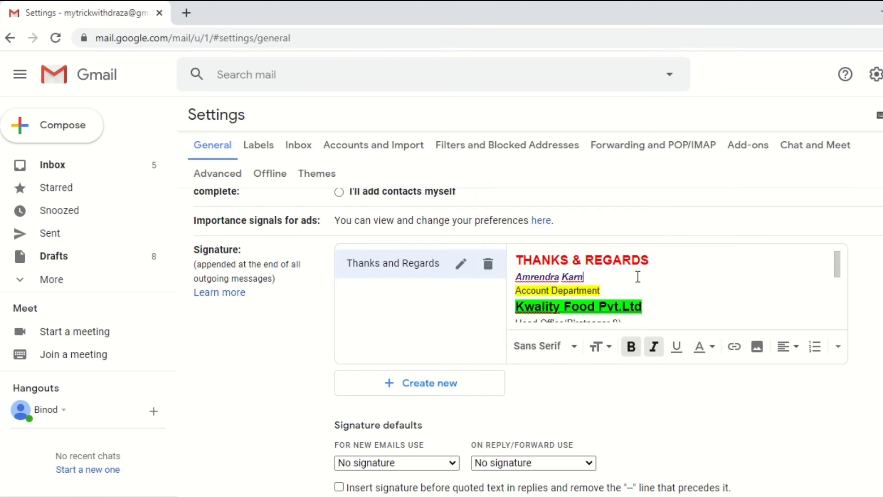
scroll(713, 276, down, 3)
scroll(672, 286, up, 3)
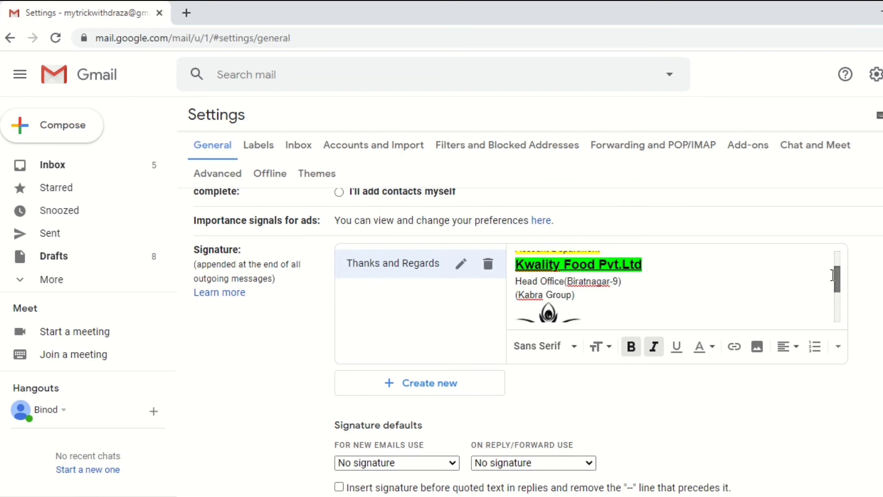
- Make the Head Office(Biratnagar-9) line bold, italic and blue
drag(625, 282, 498, 283)
click(631, 347)
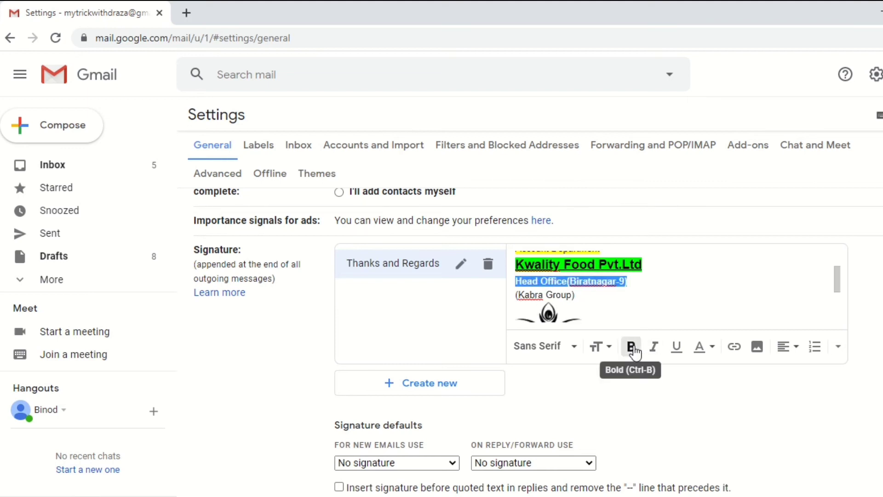
click(659, 352)
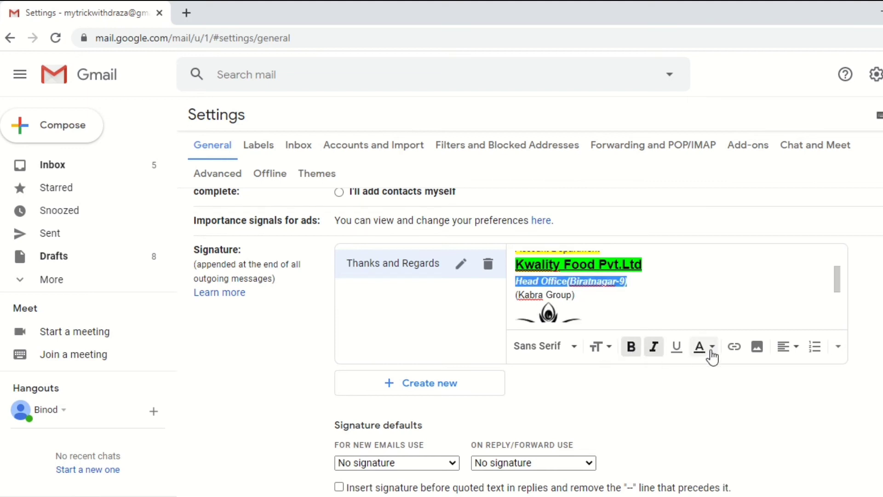
click(710, 352)
click(678, 244)
click(713, 279)
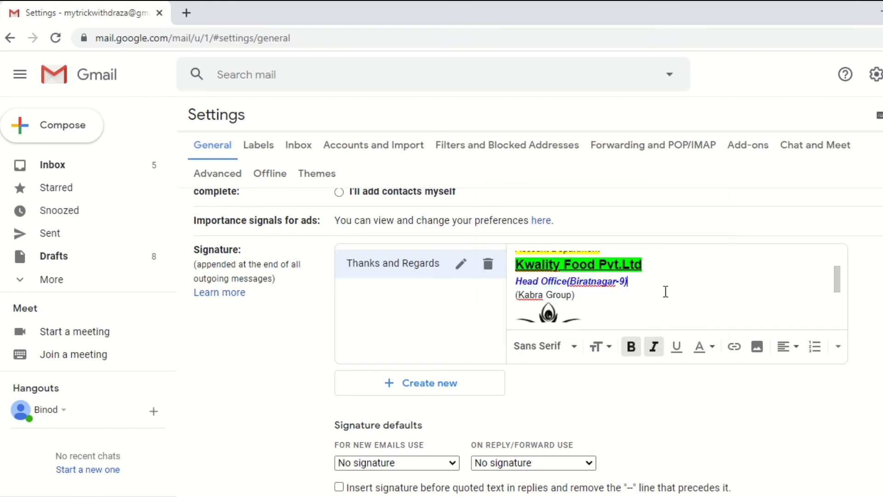
- Make the (Kabra Group) line bold and magenta
drag(575, 297, 514, 294)
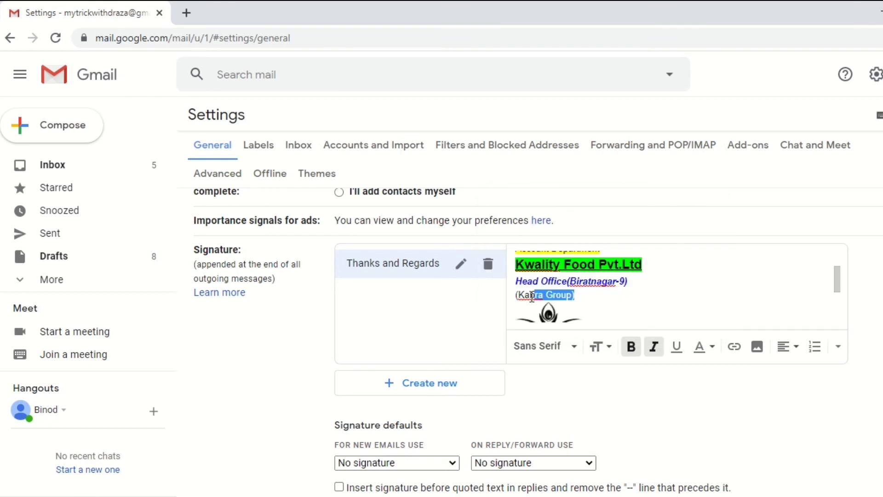
click(639, 344)
click(713, 352)
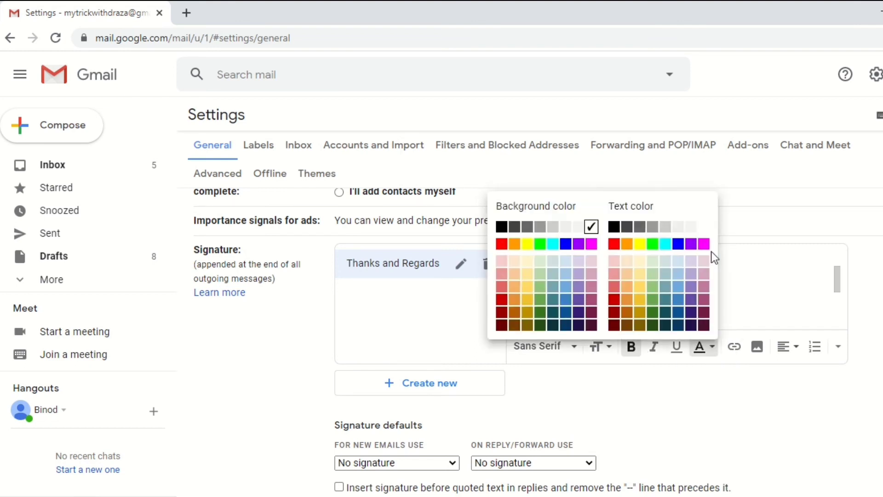
click(703, 244)
click(722, 279)
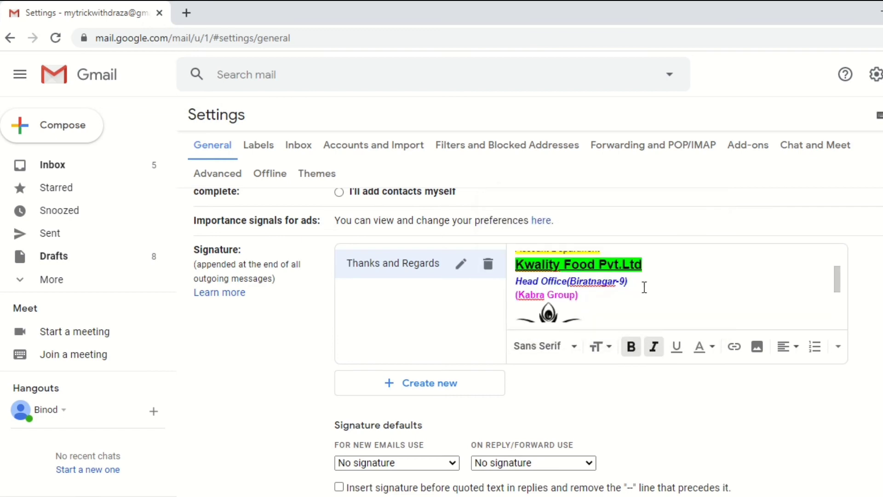
scroll(644, 287, down, 2)
drag(642, 308, 514, 304)
- Make the Contact Num line bold, italic and red
click(634, 350)
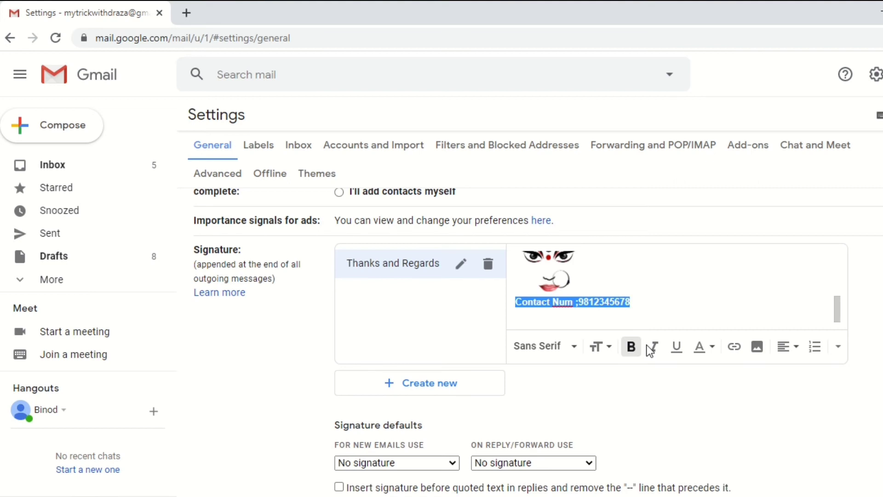
click(652, 347)
click(710, 348)
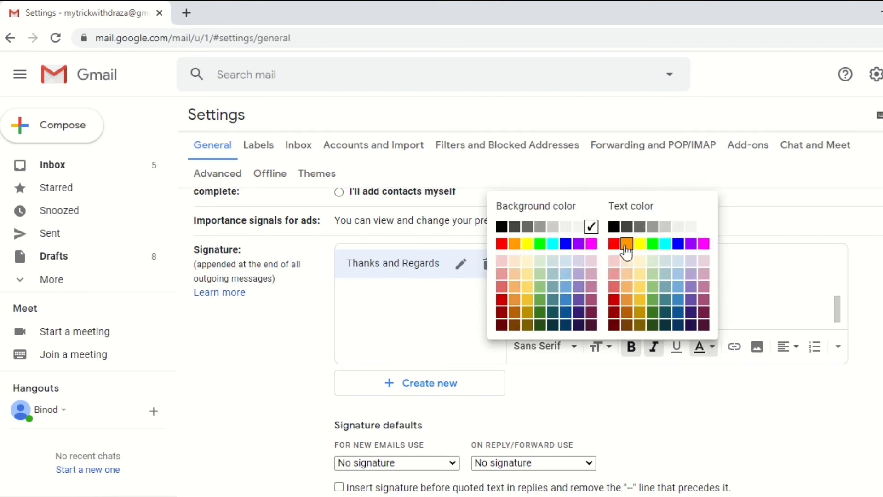
click(627, 243)
scroll(720, 299, up, 5)
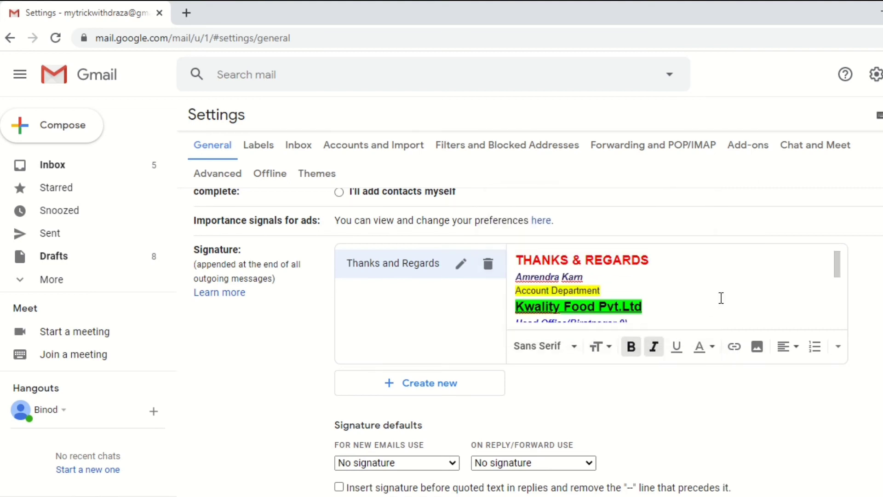
scroll(721, 298, down, 5)
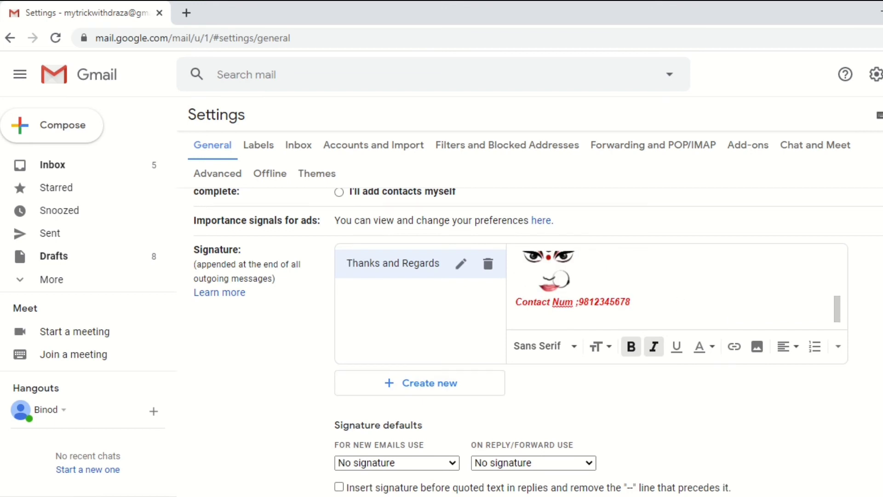
scroll(721, 298, down, 1)
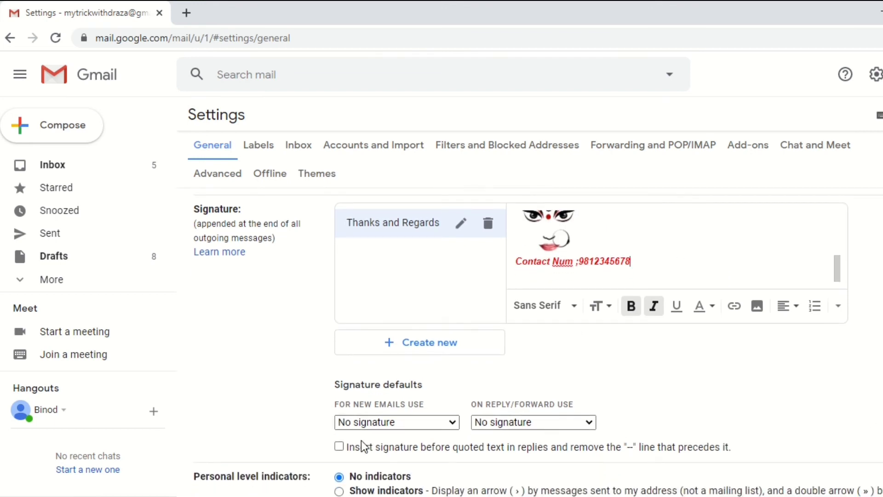
- Set Thanks and Regards as the default signature for new emails and for replies/forwards
click(408, 423)
click(403, 450)
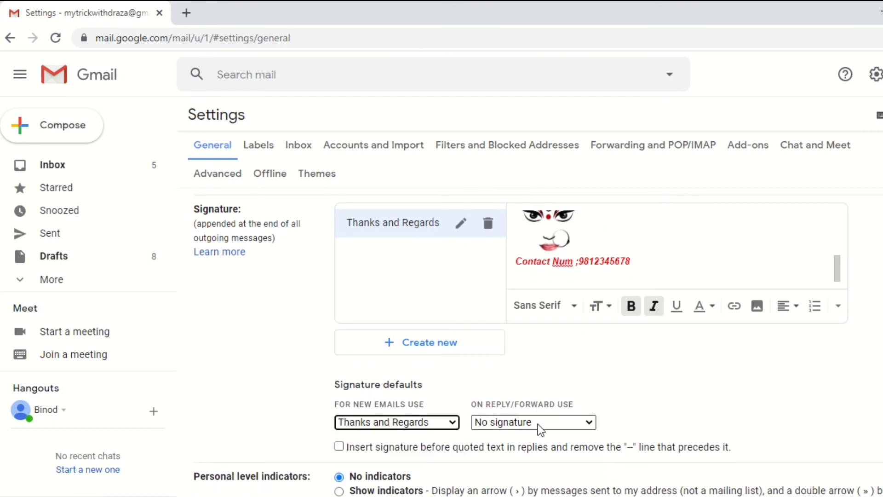
click(537, 424)
click(541, 450)
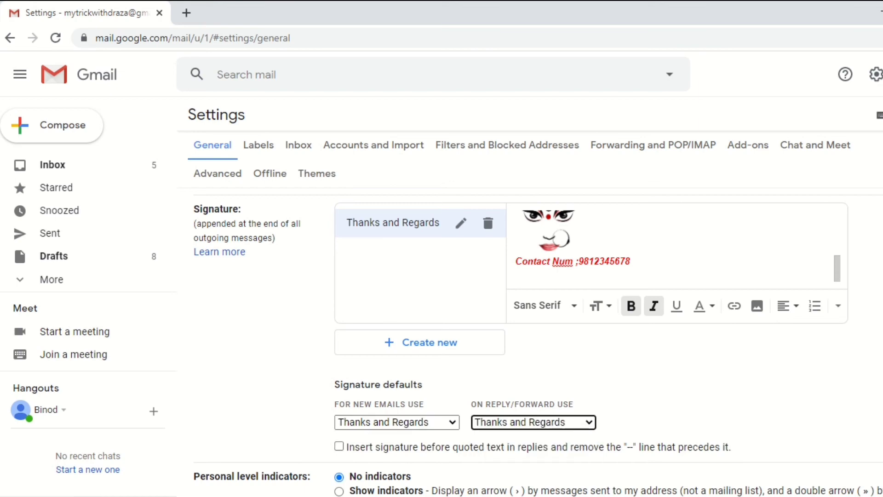
- Save the signature settings changes
scroll(537, 345, down, 8)
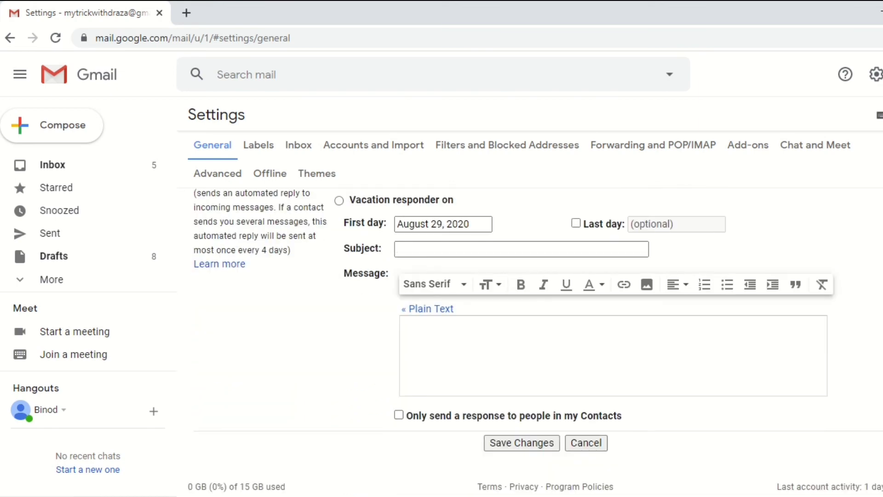
click(531, 445)
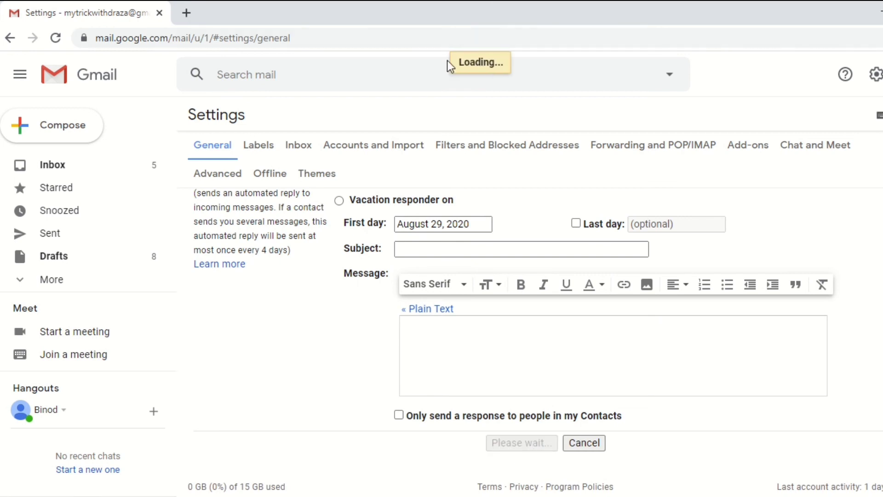
scroll(538, 340, up, 20)
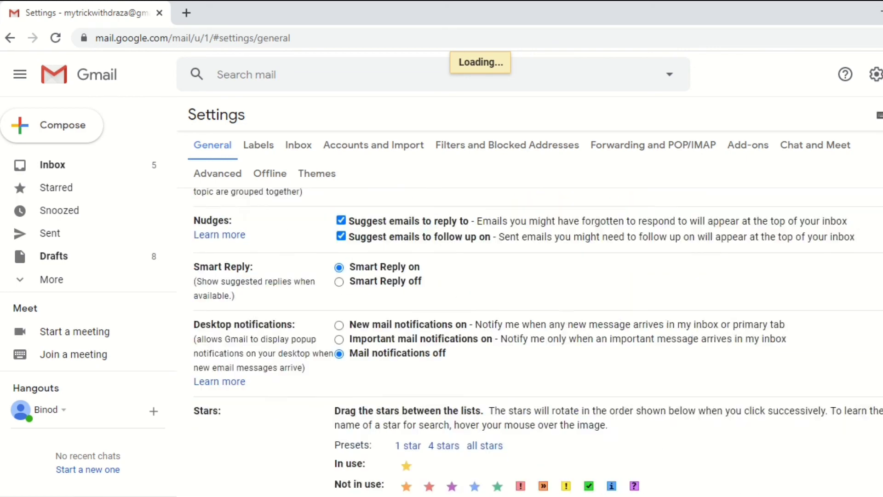
scroll(537, 341, up, 1)
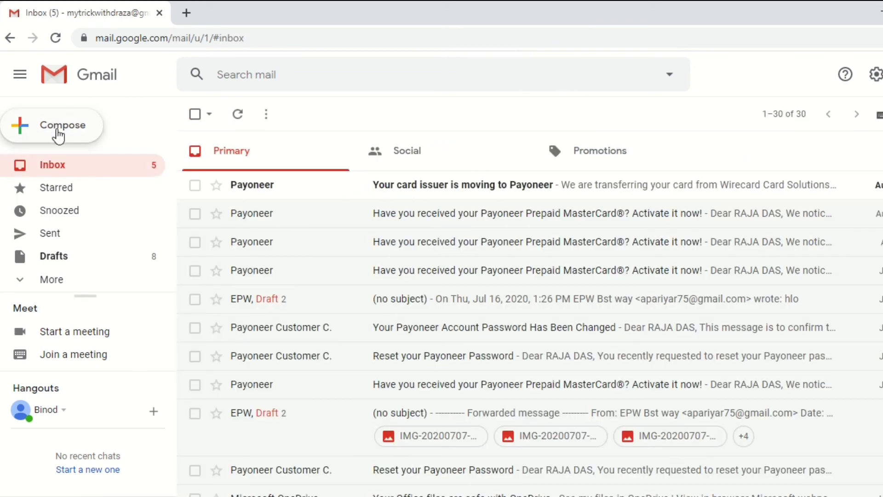
- Send a test email to the account's own address with subject 'thanks and regards'
click(58, 134)
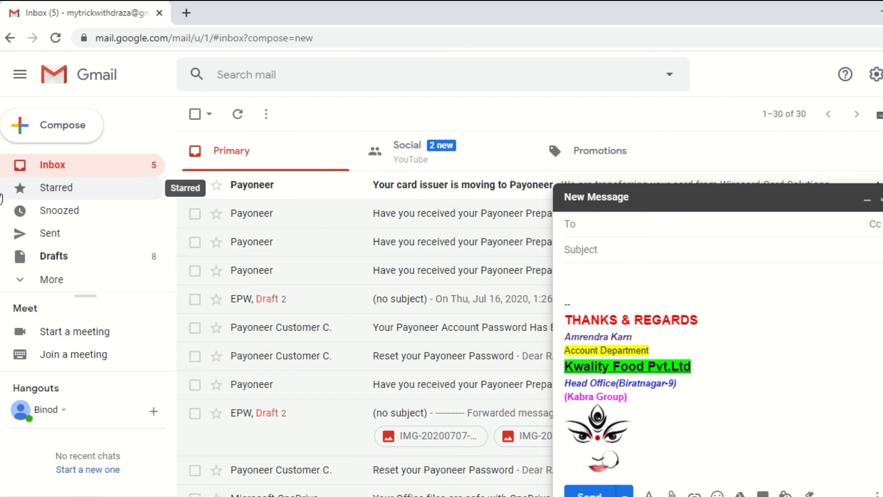
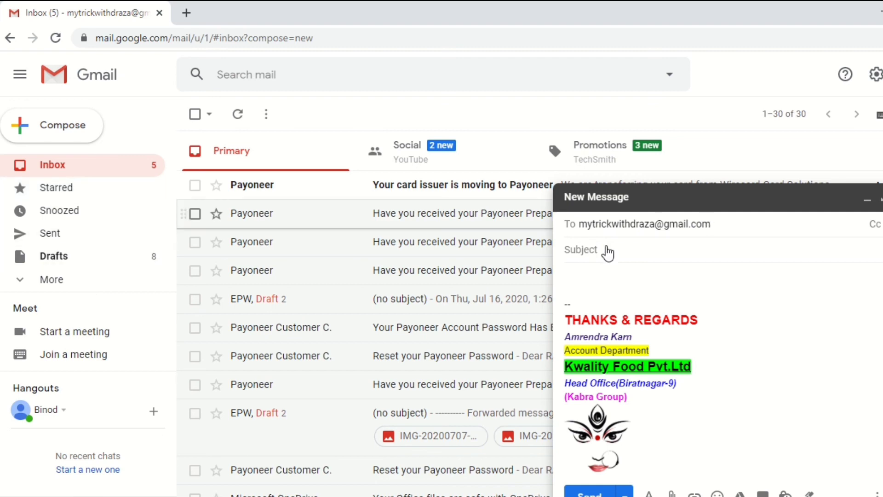
click(606, 248)
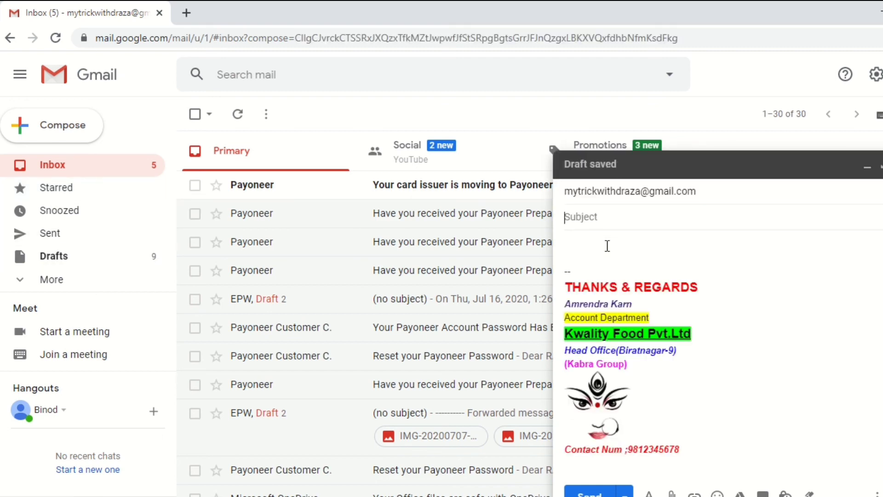
text(thanks and regar)
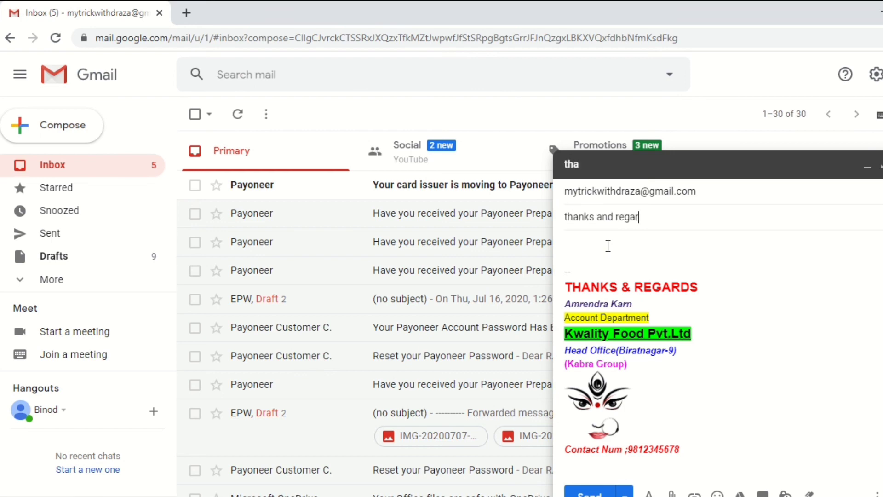
text(ds)
click(609, 248)
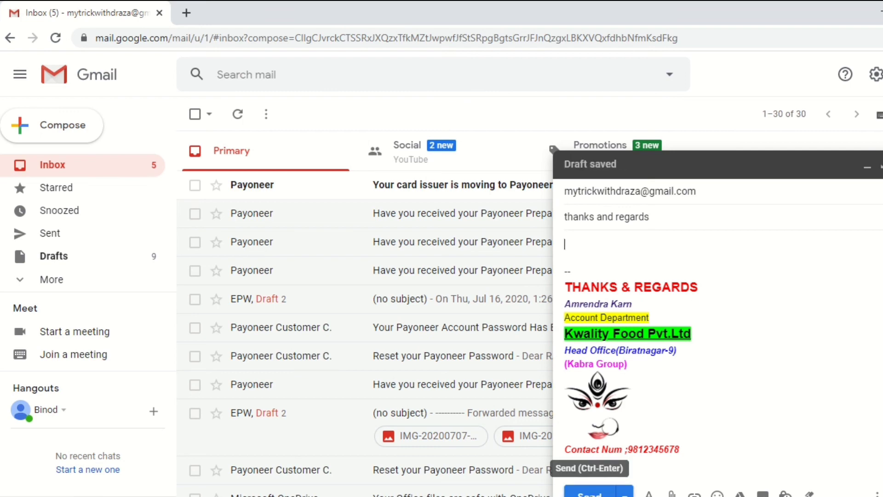
click(588, 492)
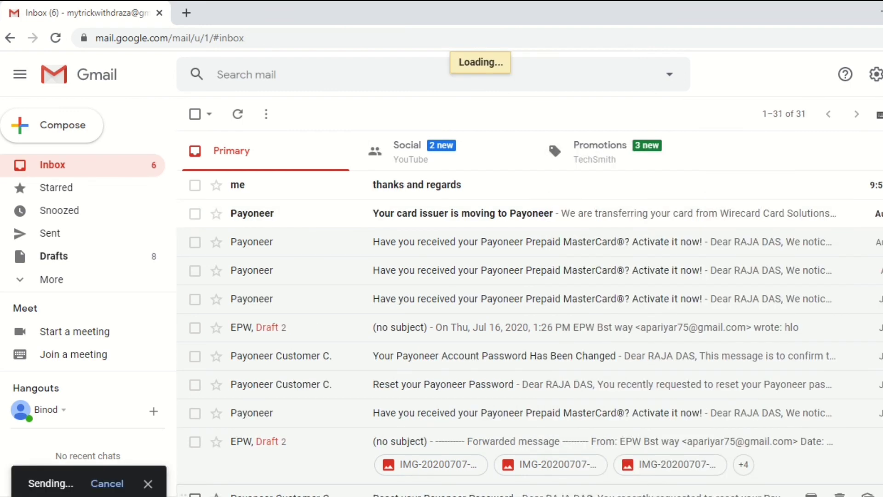
- Open the received 'thanks and regards' email and scroll to inspect the signature
click(459, 186)
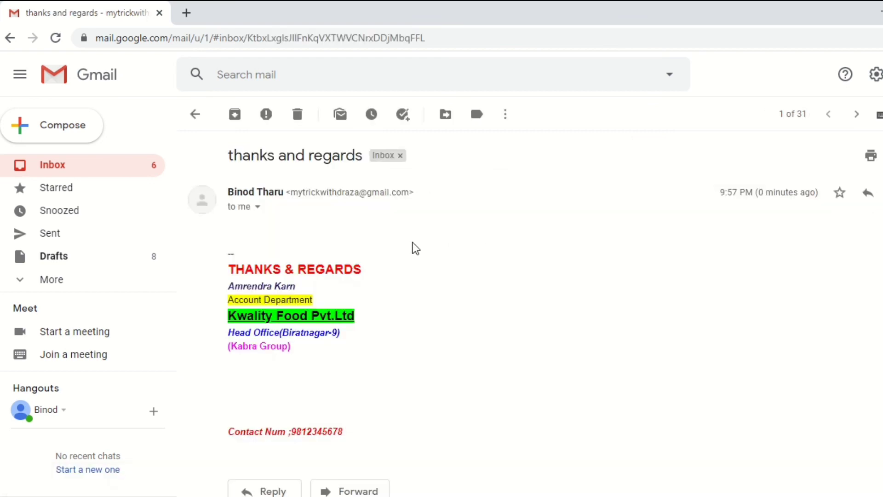
scroll(348, 304, down, 1)
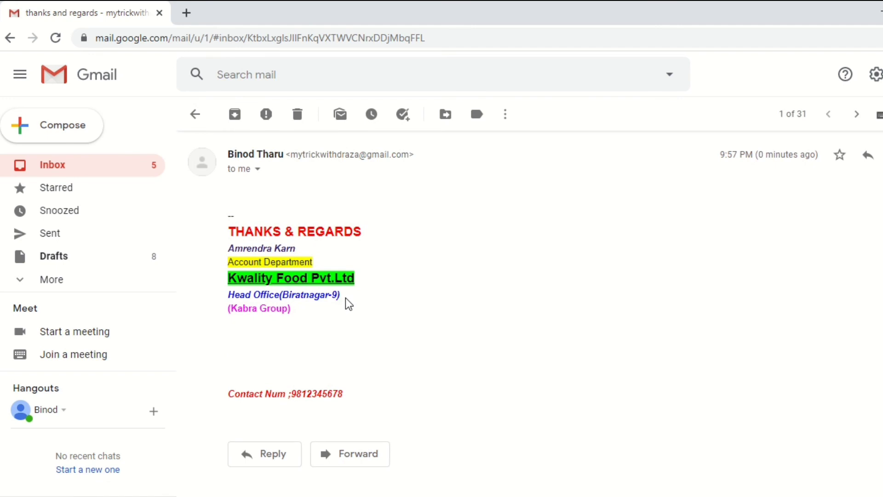